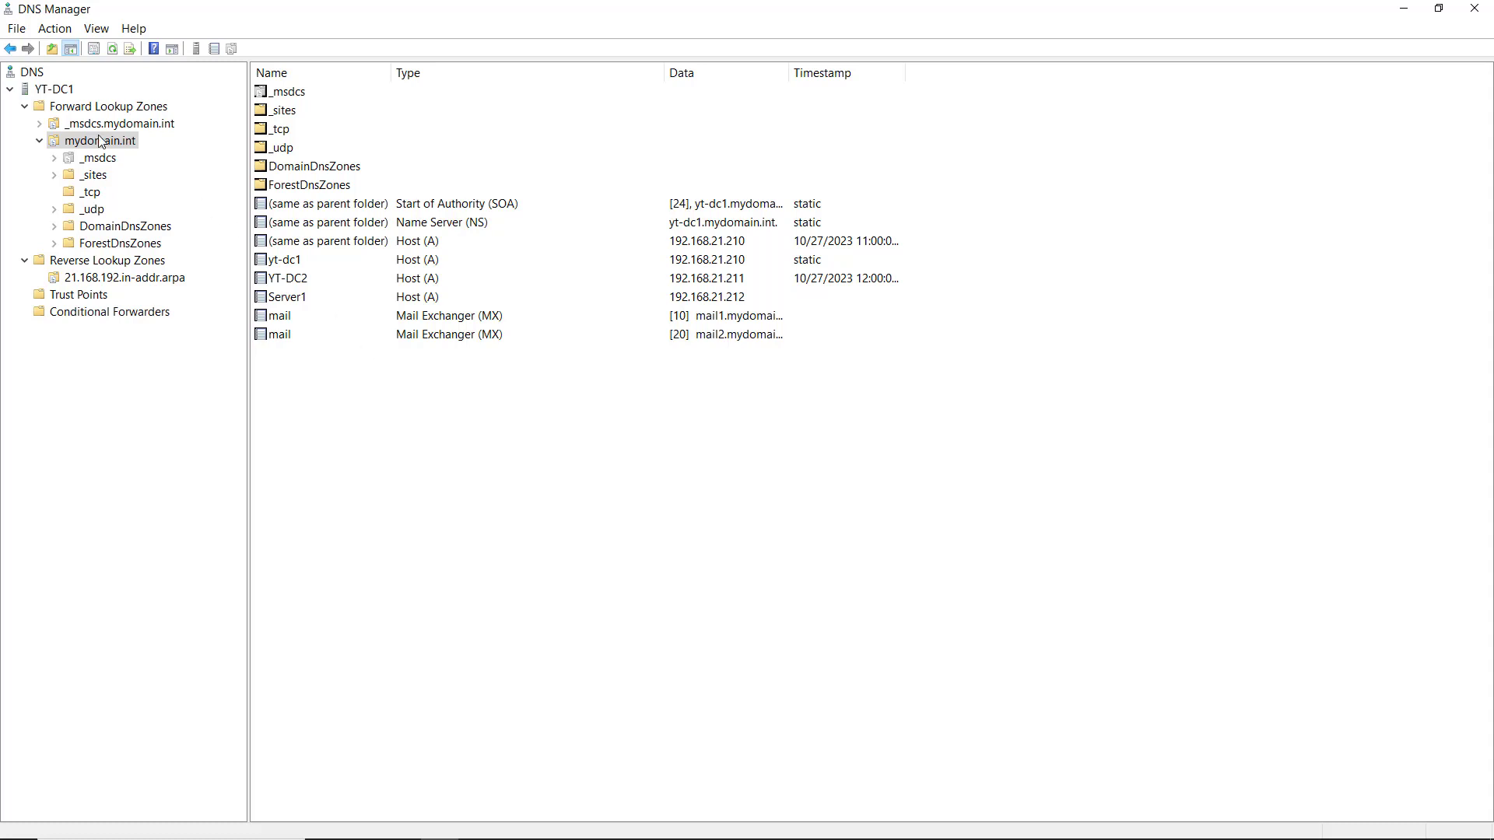
Step: Connect DNS Manager to the remote server YT-DC2 and expand it in the tree
{"action": "right_click", "coordinate": [33, 76]}
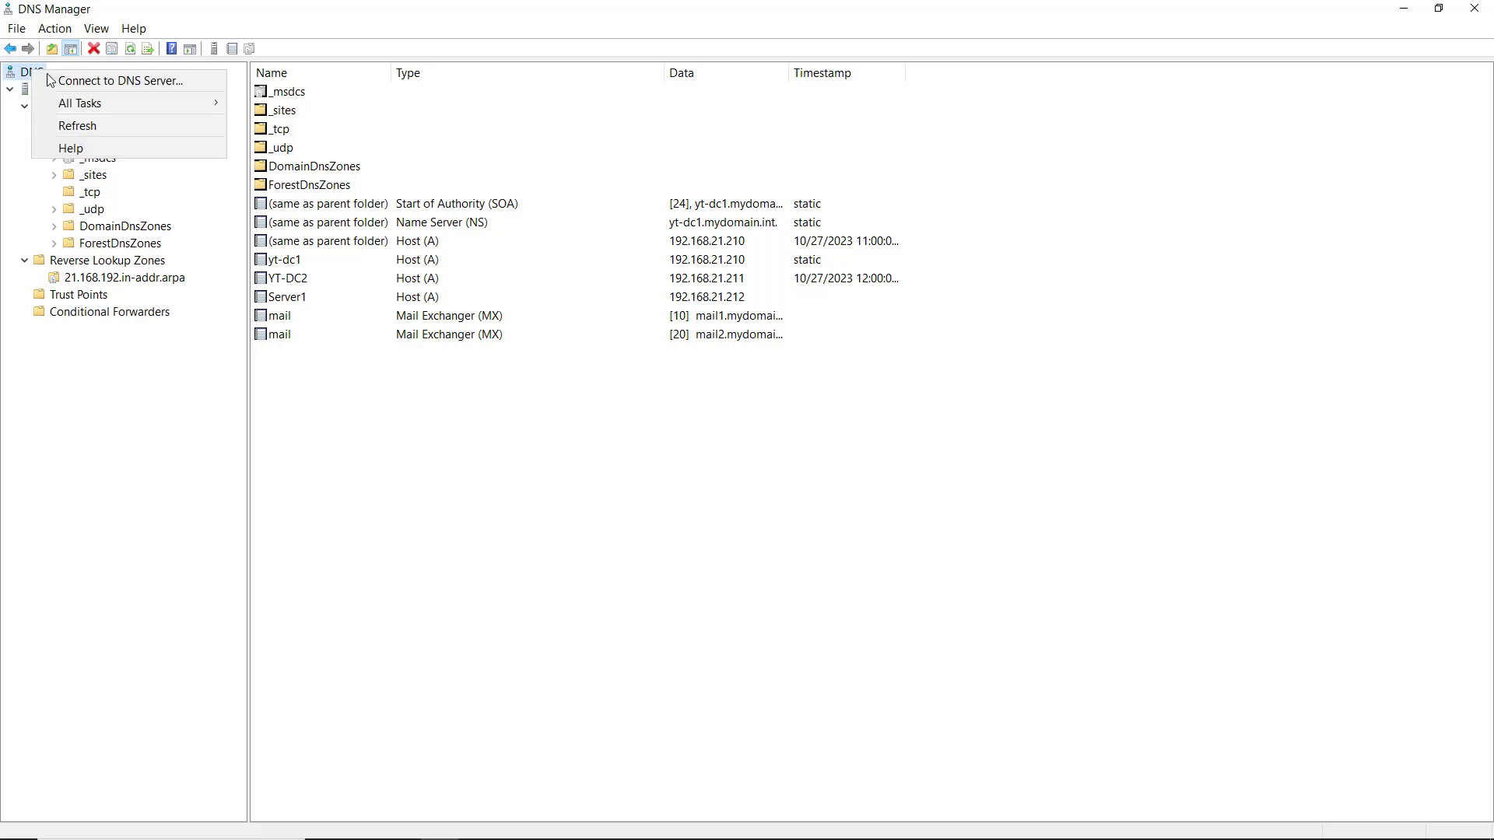
{"action": "left_click", "coordinate": [75, 83]}
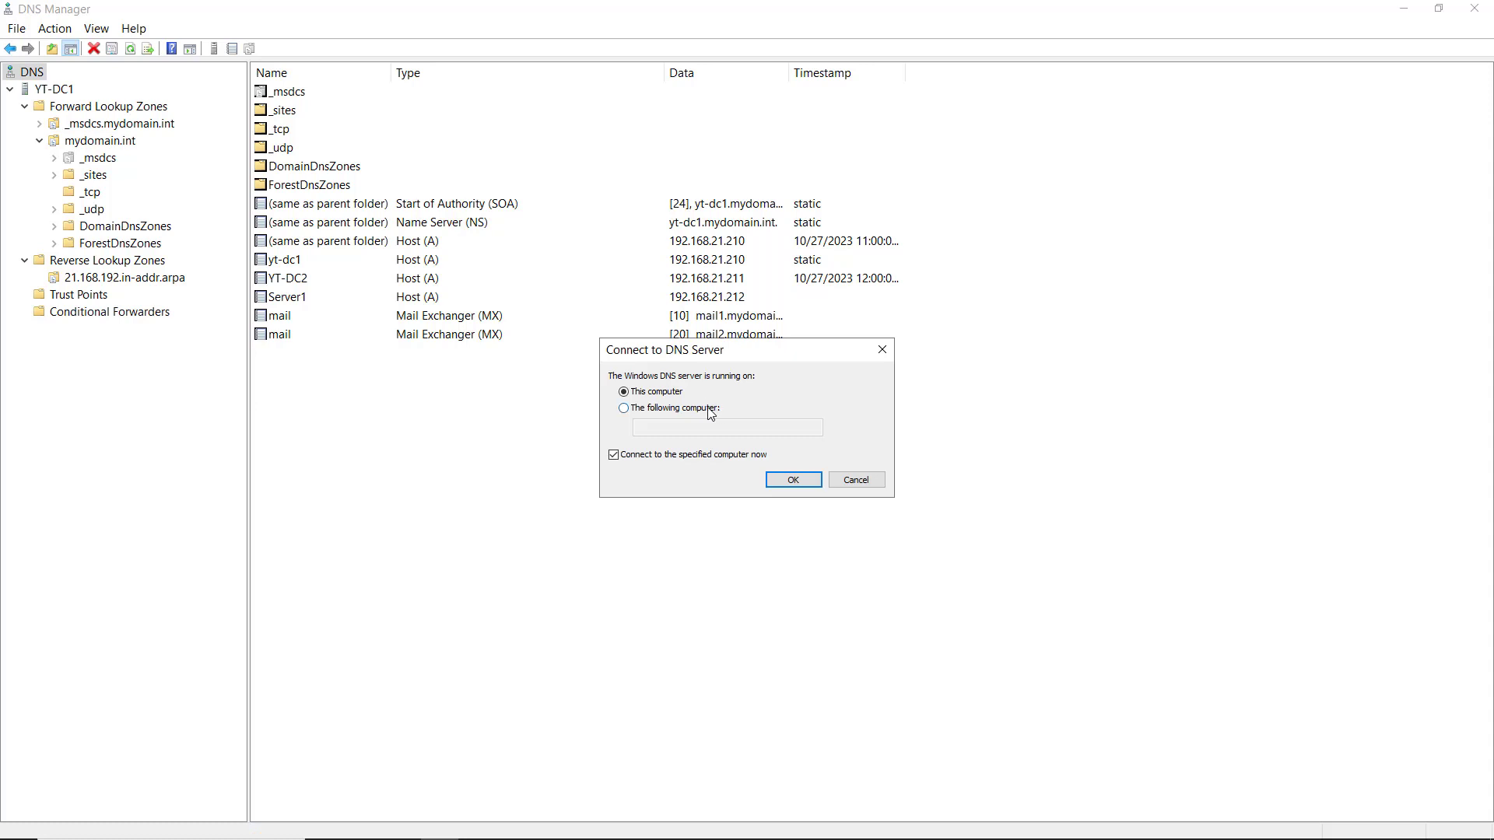
{"action": "left_click", "coordinate": [699, 408]}
{"action": "left_click", "coordinate": [700, 427]}
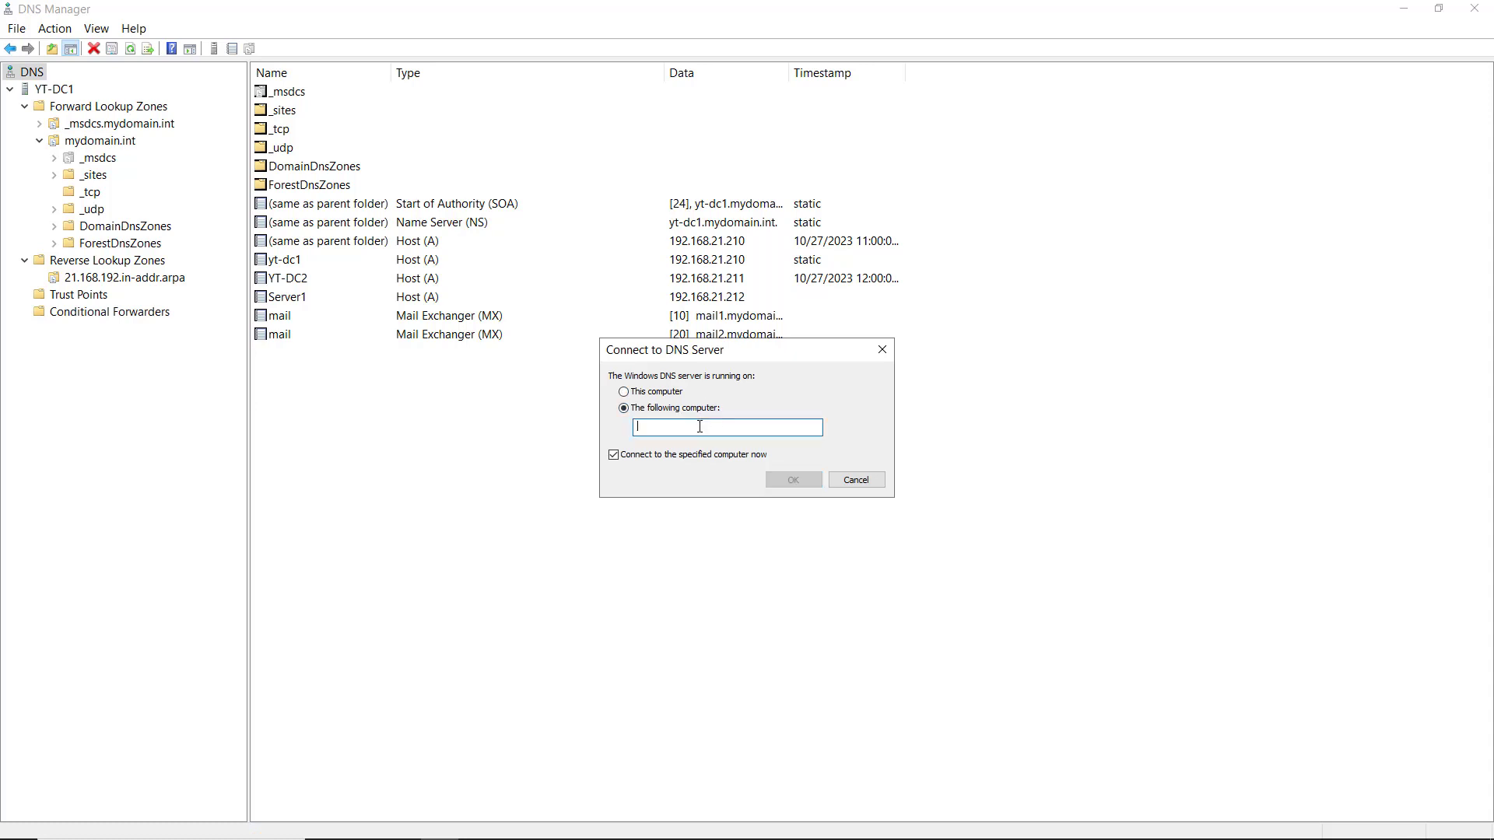
{"action": "type", "text": "YT-DV"}
{"action": "key", "text": "BackSpace"}
{"action": "type", "text": "C2"}
{"action": "left_click", "coordinate": [779, 480]}
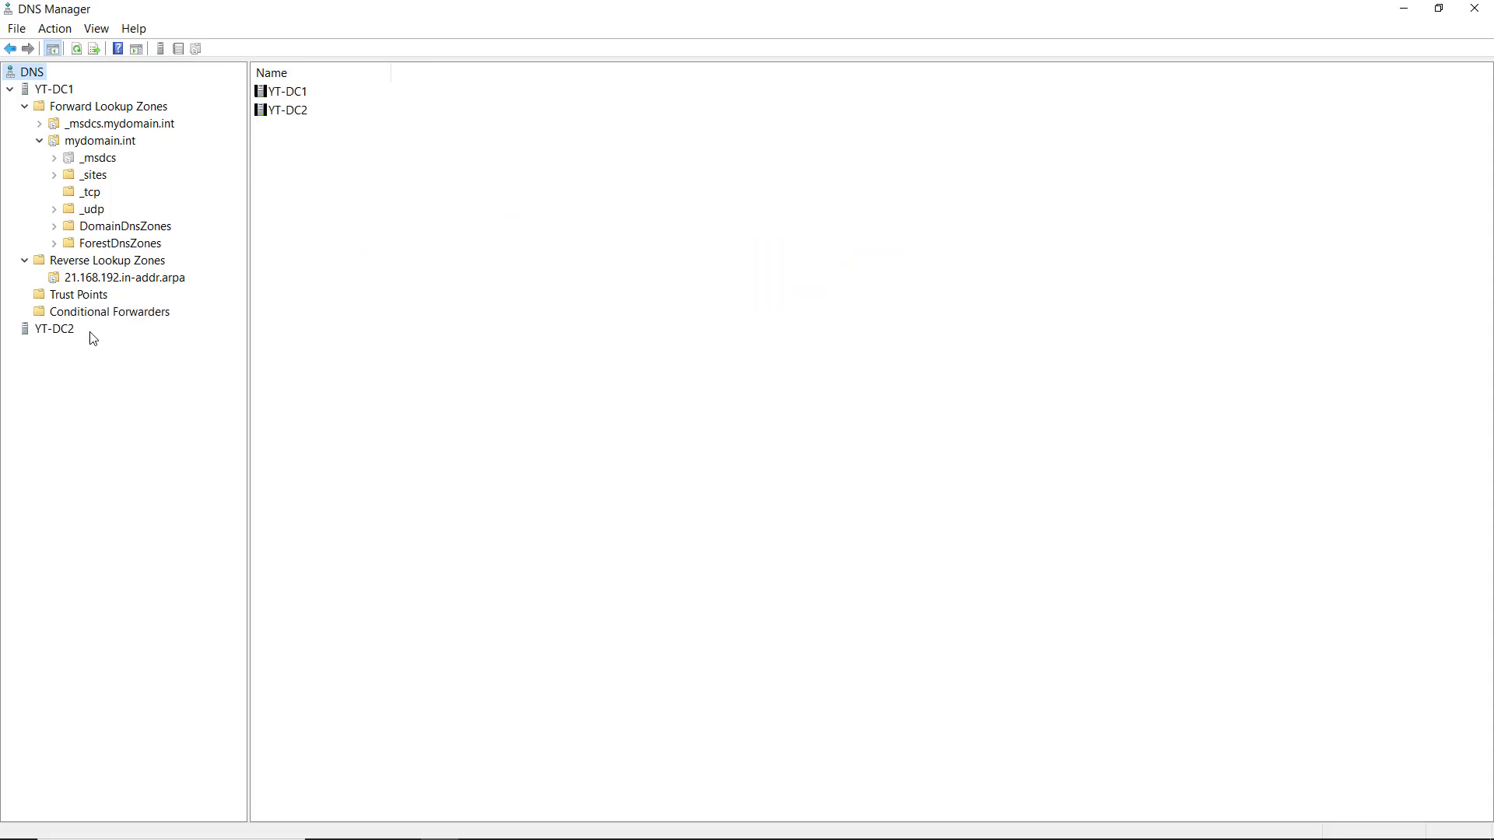
{"action": "left_click", "coordinate": [67, 331]}
{"action": "left_click", "coordinate": [11, 331]}
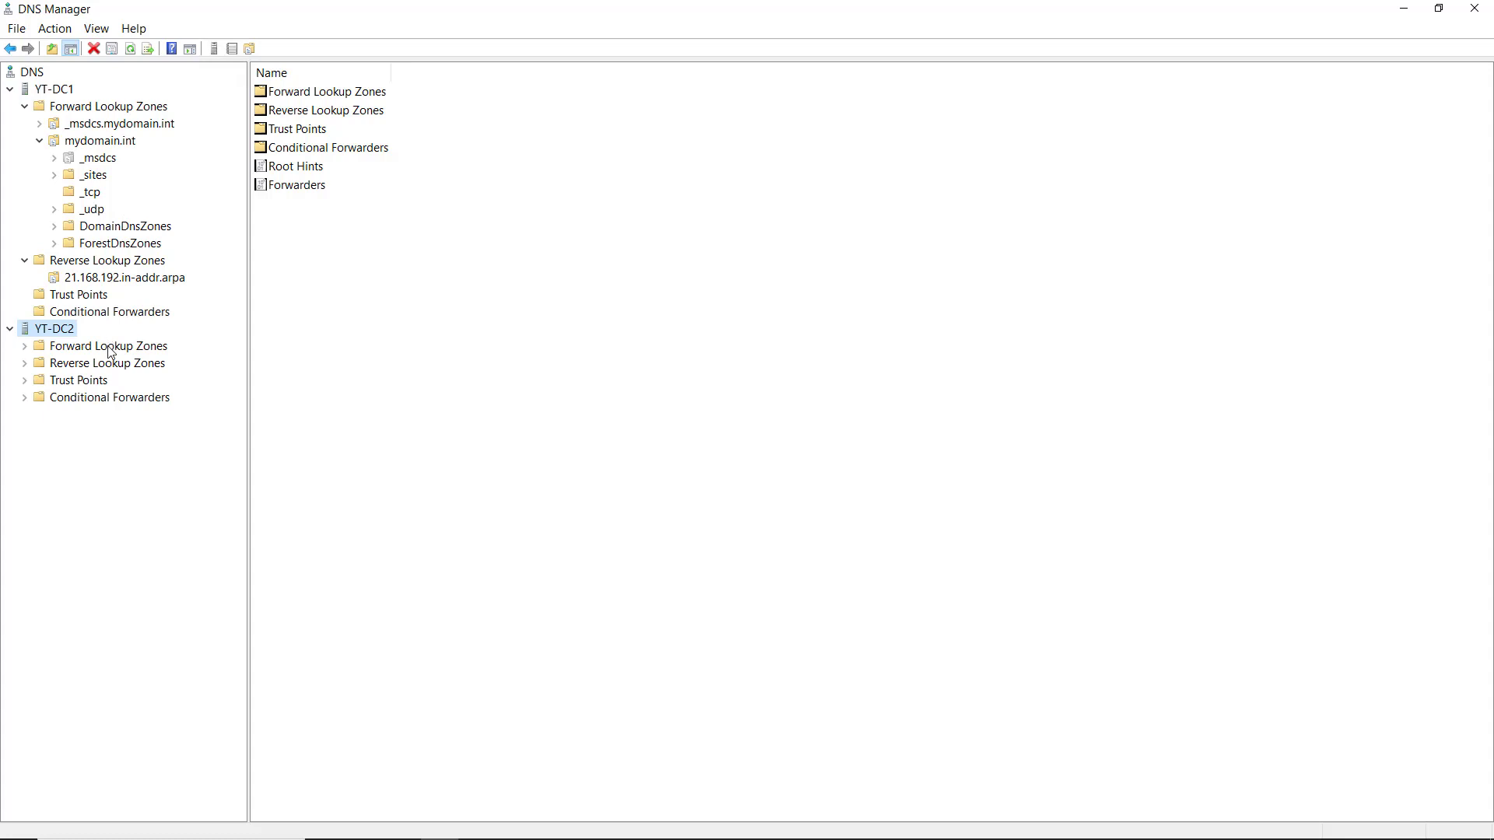
Step: Expand YT-DC2's Forward Lookup Zones to reveal contoso.com, and collapse mydomain.int under YT-DC1
{"action": "double_click", "coordinate": [39, 347]}
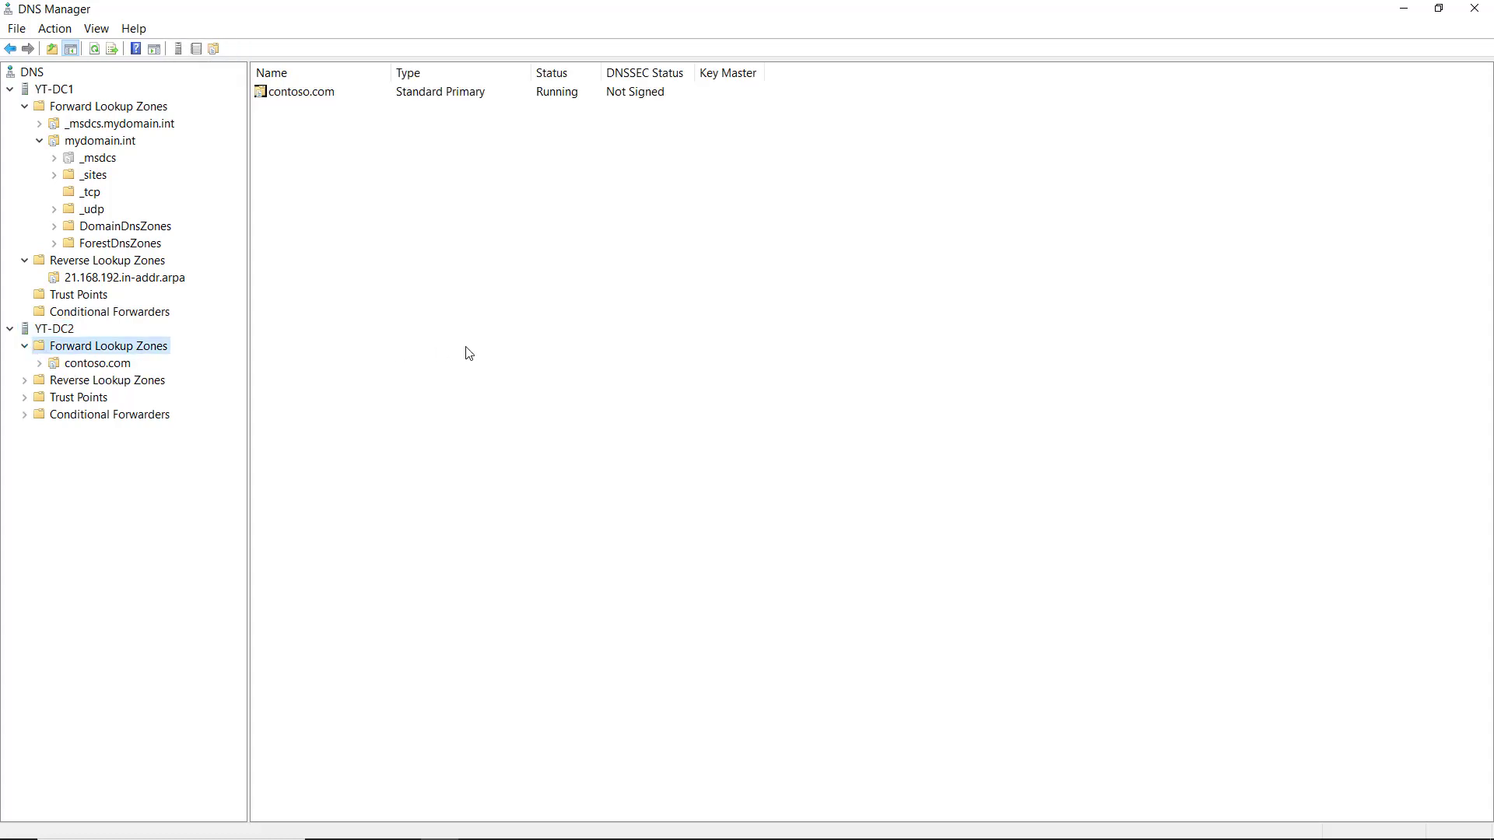
{"action": "left_click", "coordinate": [39, 141]}
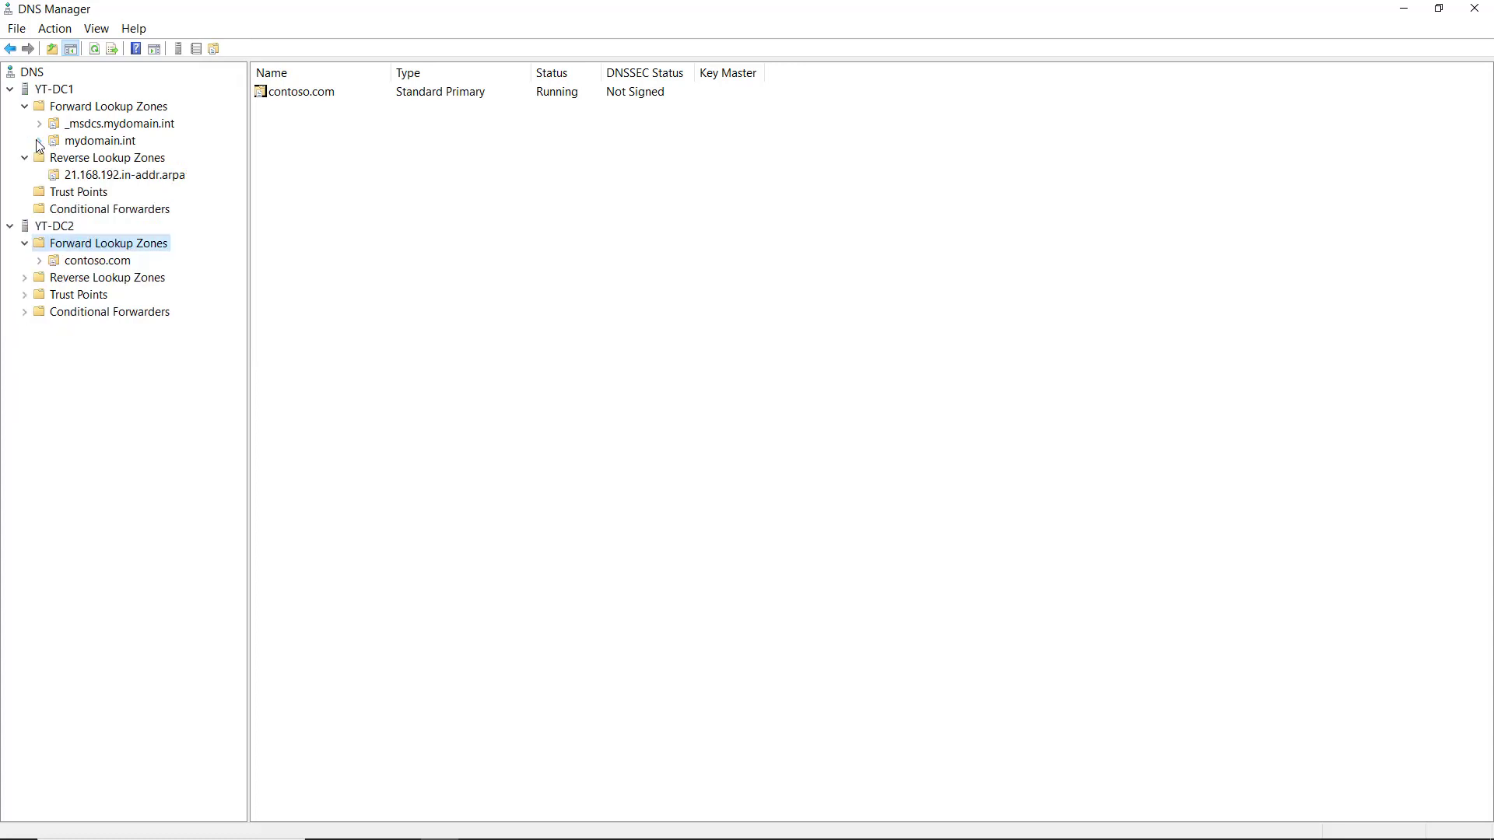
Step: Create primary zone mytest.com on YT-DC1 without AD storage, file mytest.com.dns, no dynamic updates
{"action": "right_click", "coordinate": [84, 107]}
{"action": "left_click", "coordinate": [103, 116]}
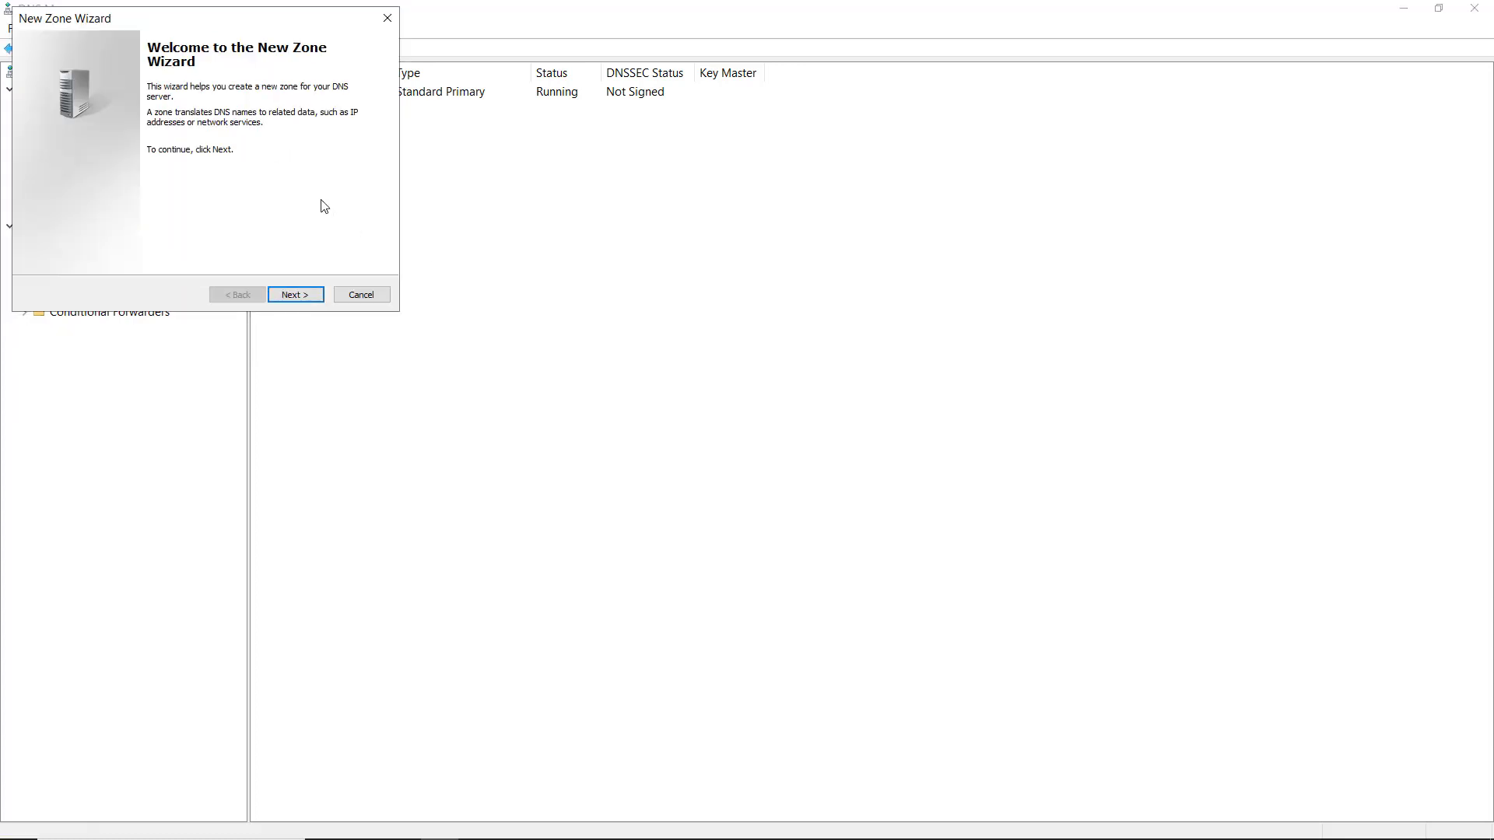
{"action": "left_click", "coordinate": [303, 296]}
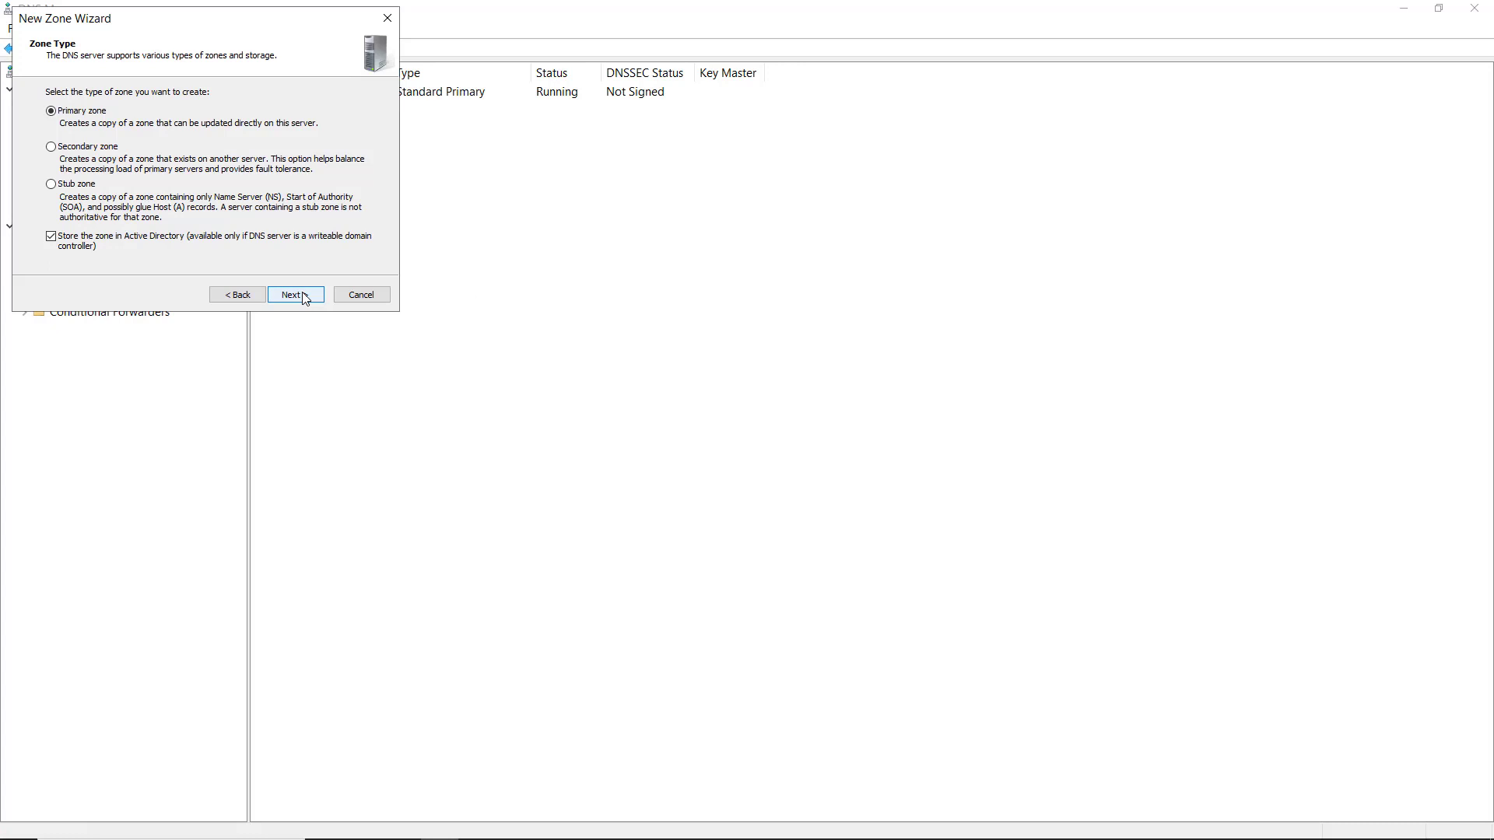
{"action": "left_click_drag", "start_coordinate": [264, 25], "coordinate": [677, 245]}
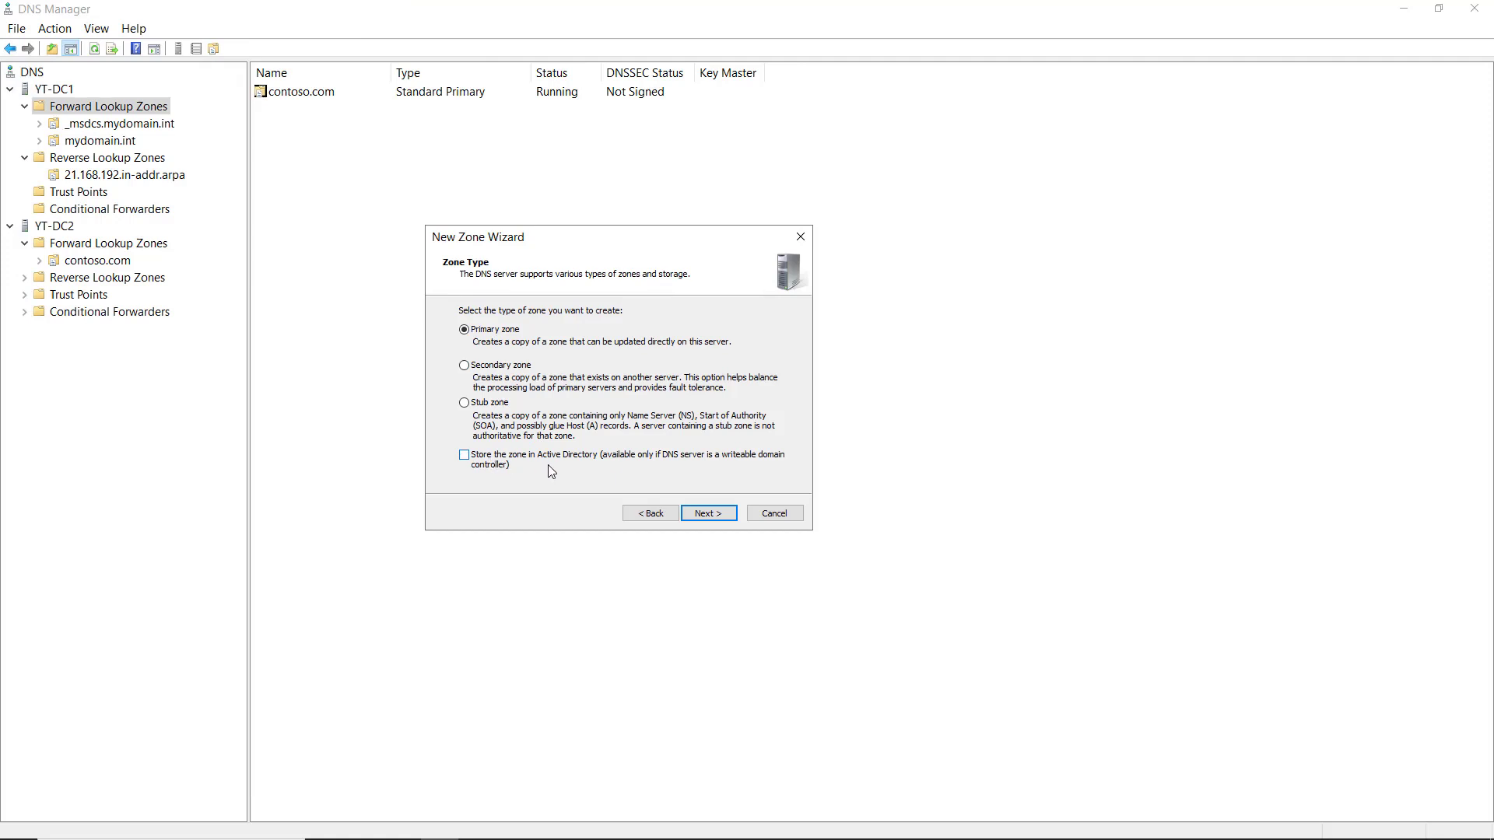
{"action": "left_click", "coordinate": [706, 517]}
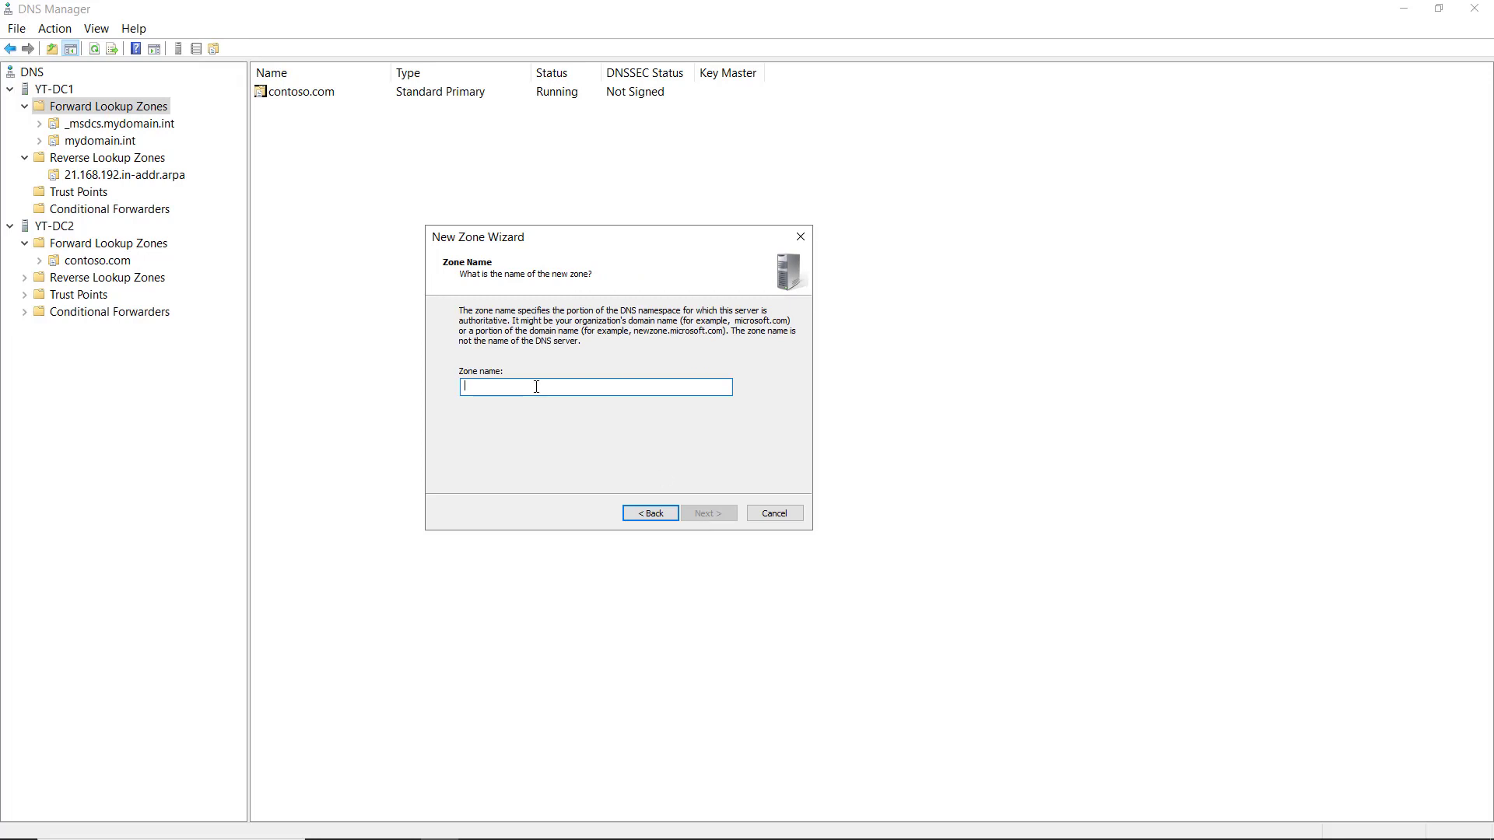
{"action": "type", "text": "my"}
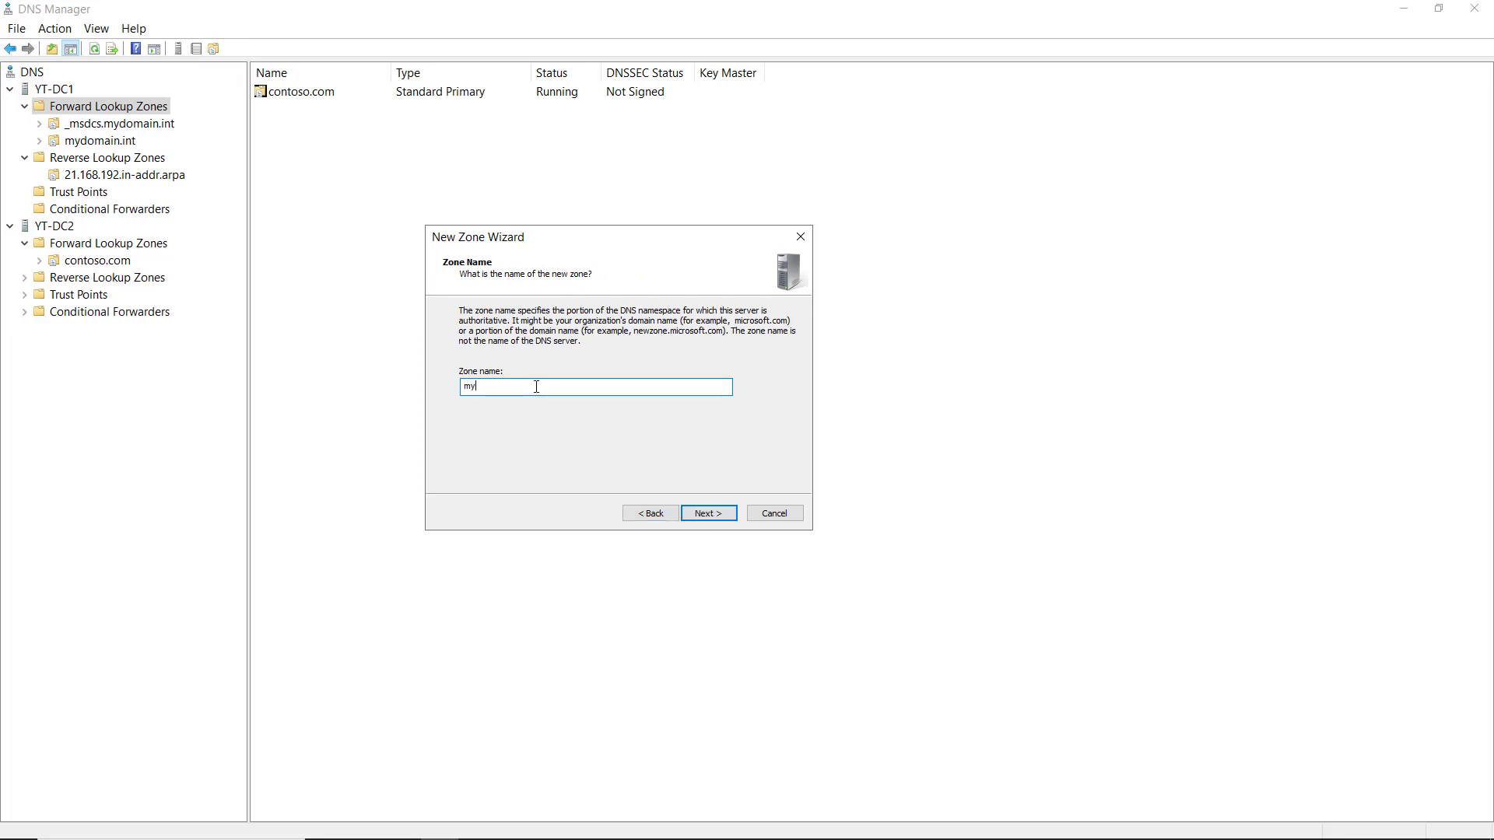
{"action": "type", "text": "test.com"}
{"action": "left_click", "coordinate": [708, 514]}
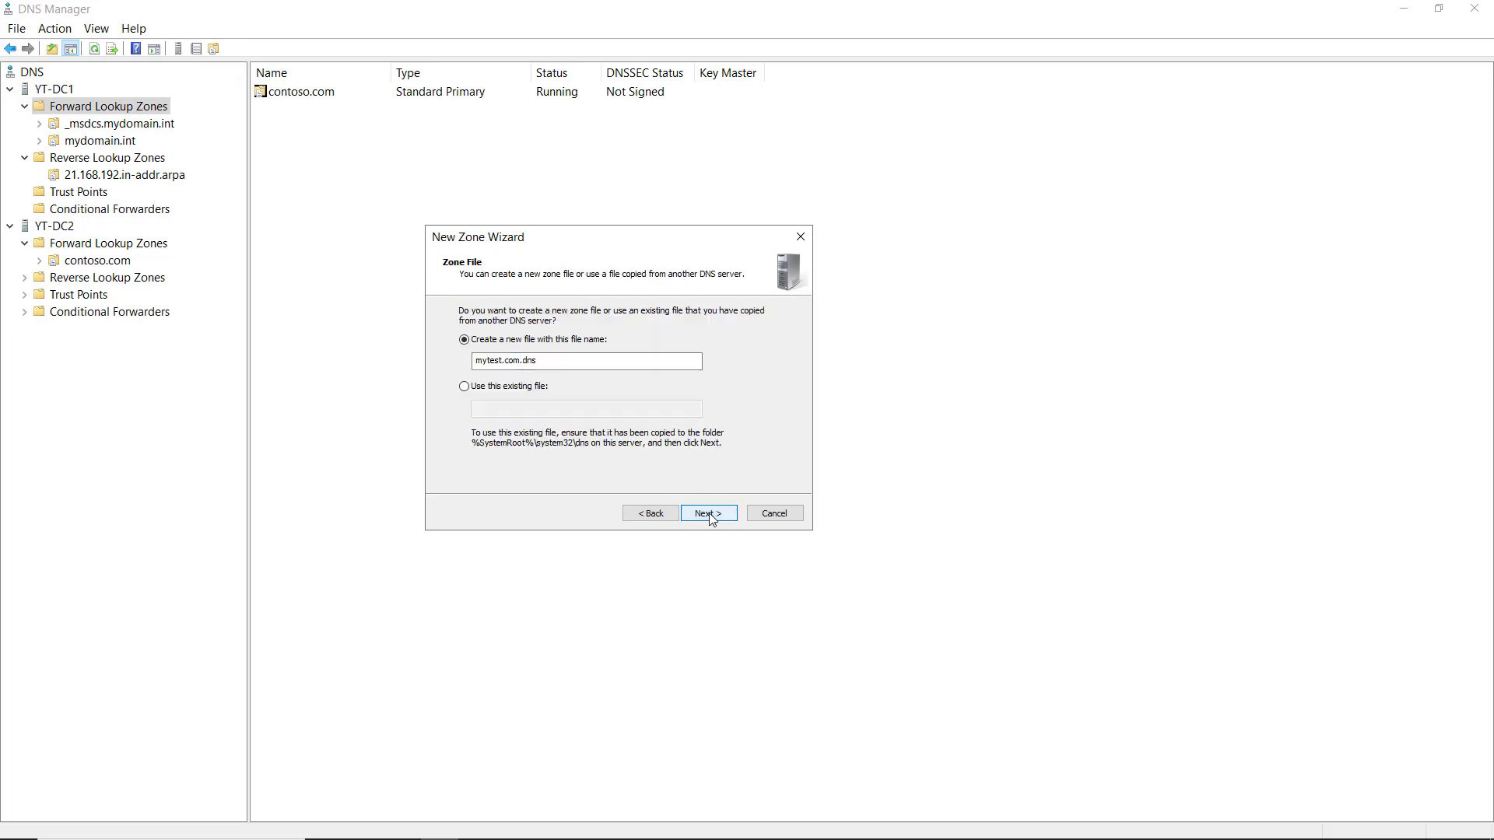
{"action": "left_click", "coordinate": [709, 514]}
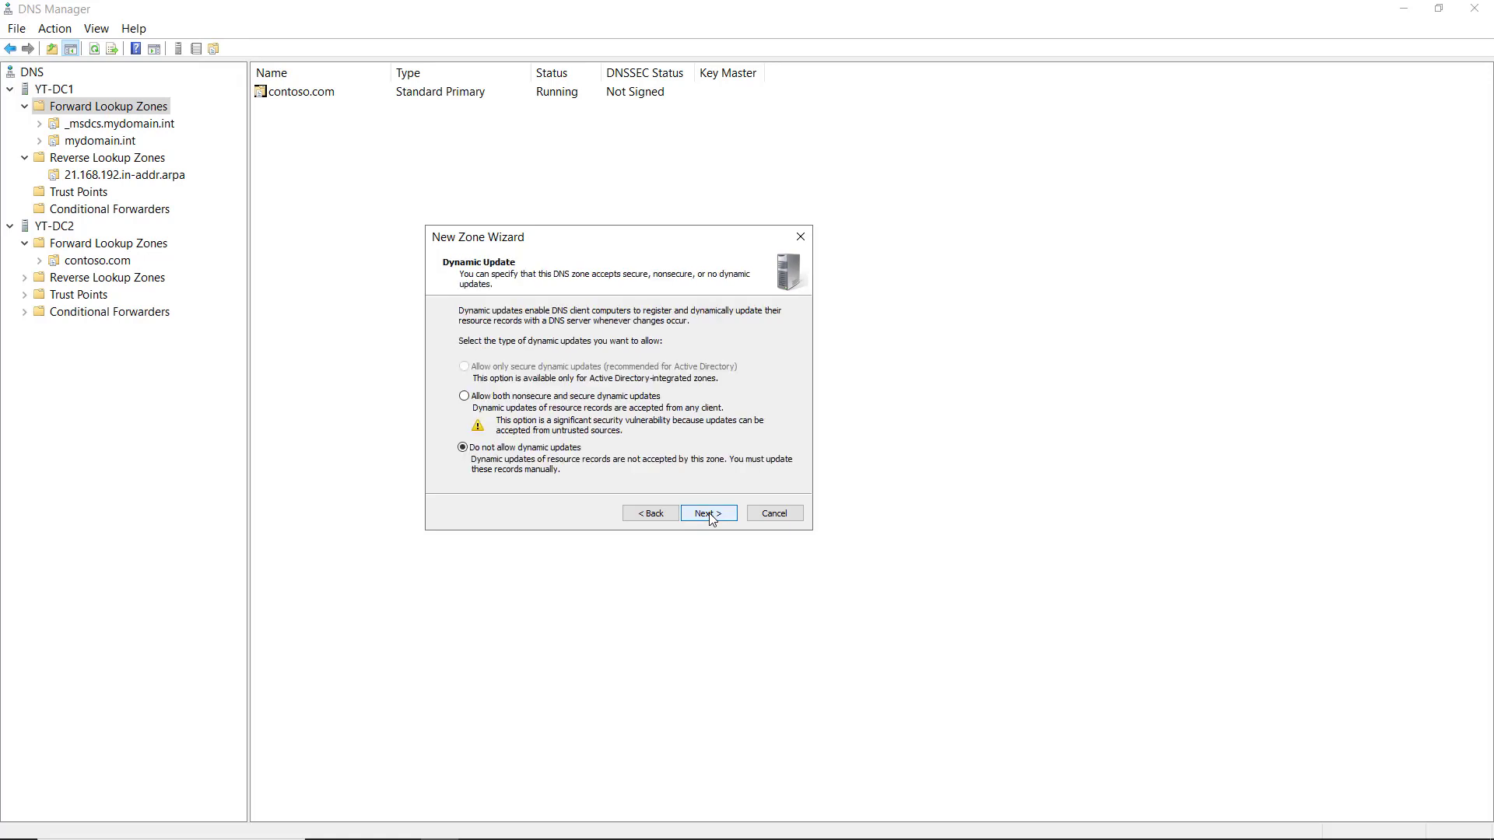
{"action": "left_click", "coordinate": [709, 515]}
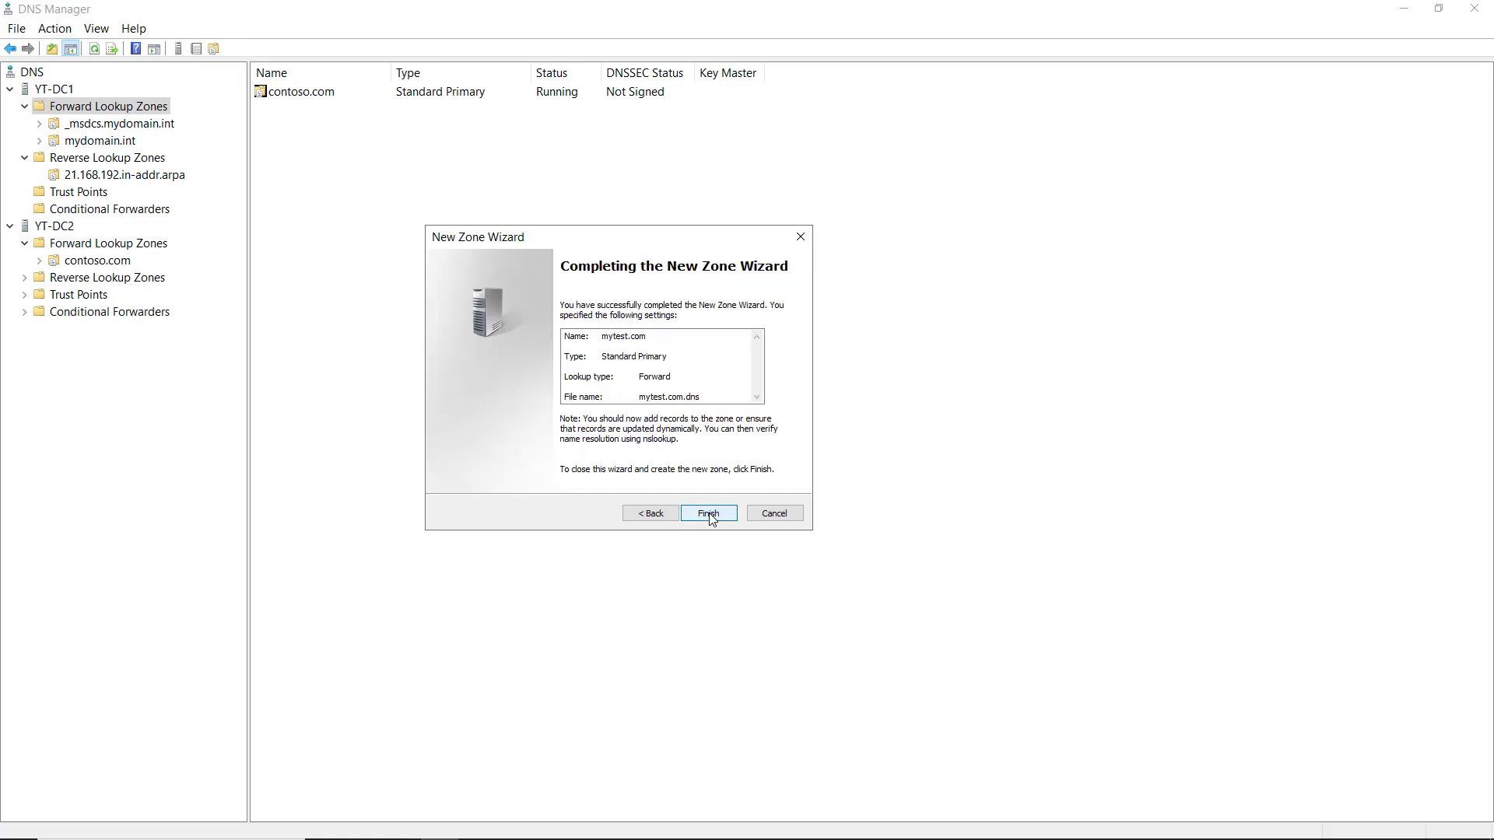
{"action": "left_click", "coordinate": [709, 514]}
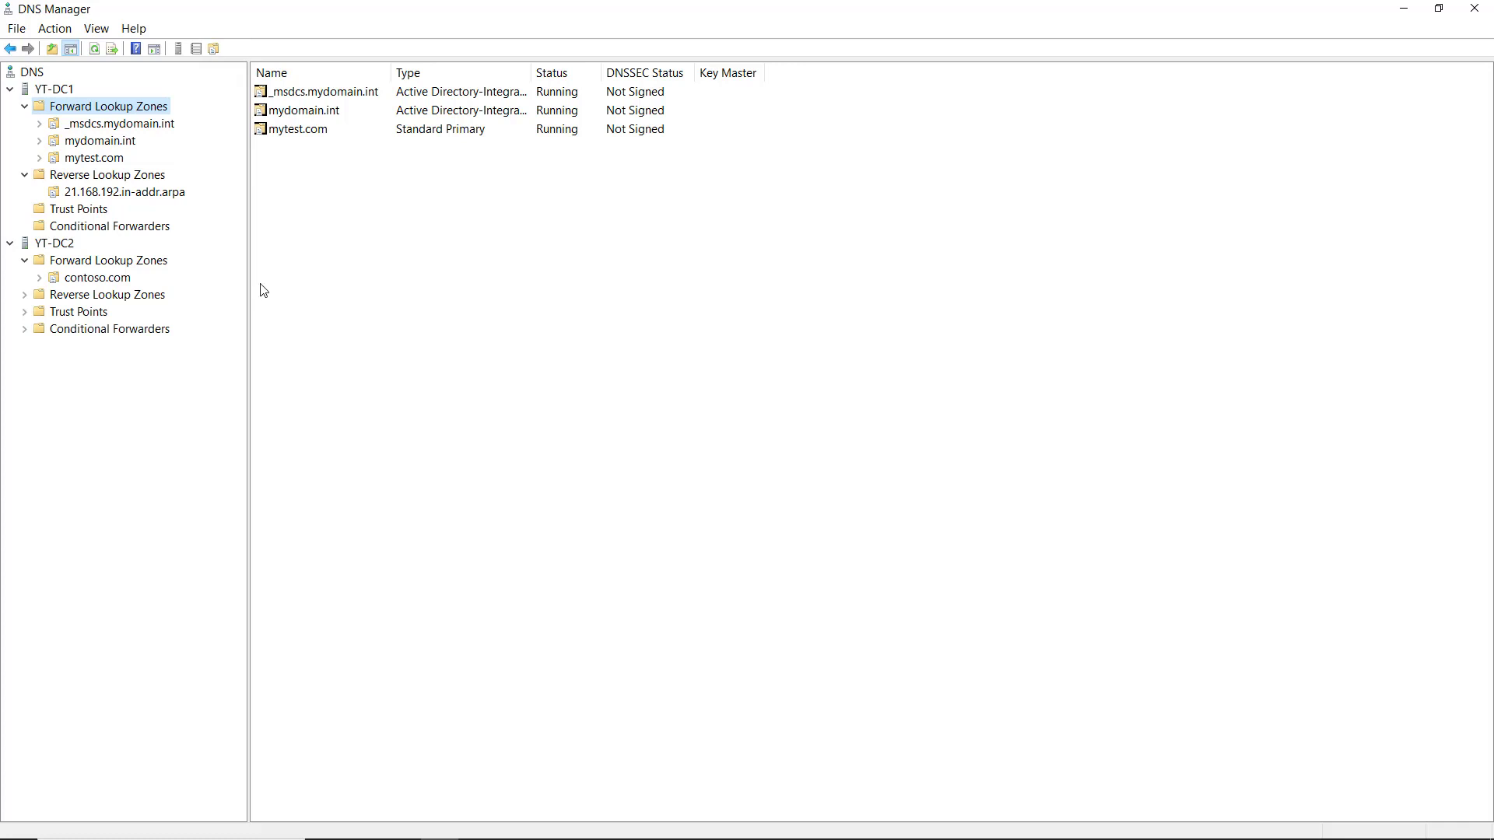
Step: Add host record test1 pointing to 192.168.21.213 in YT-DC1's mytest.com zone
{"action": "left_click", "coordinate": [112, 159]}
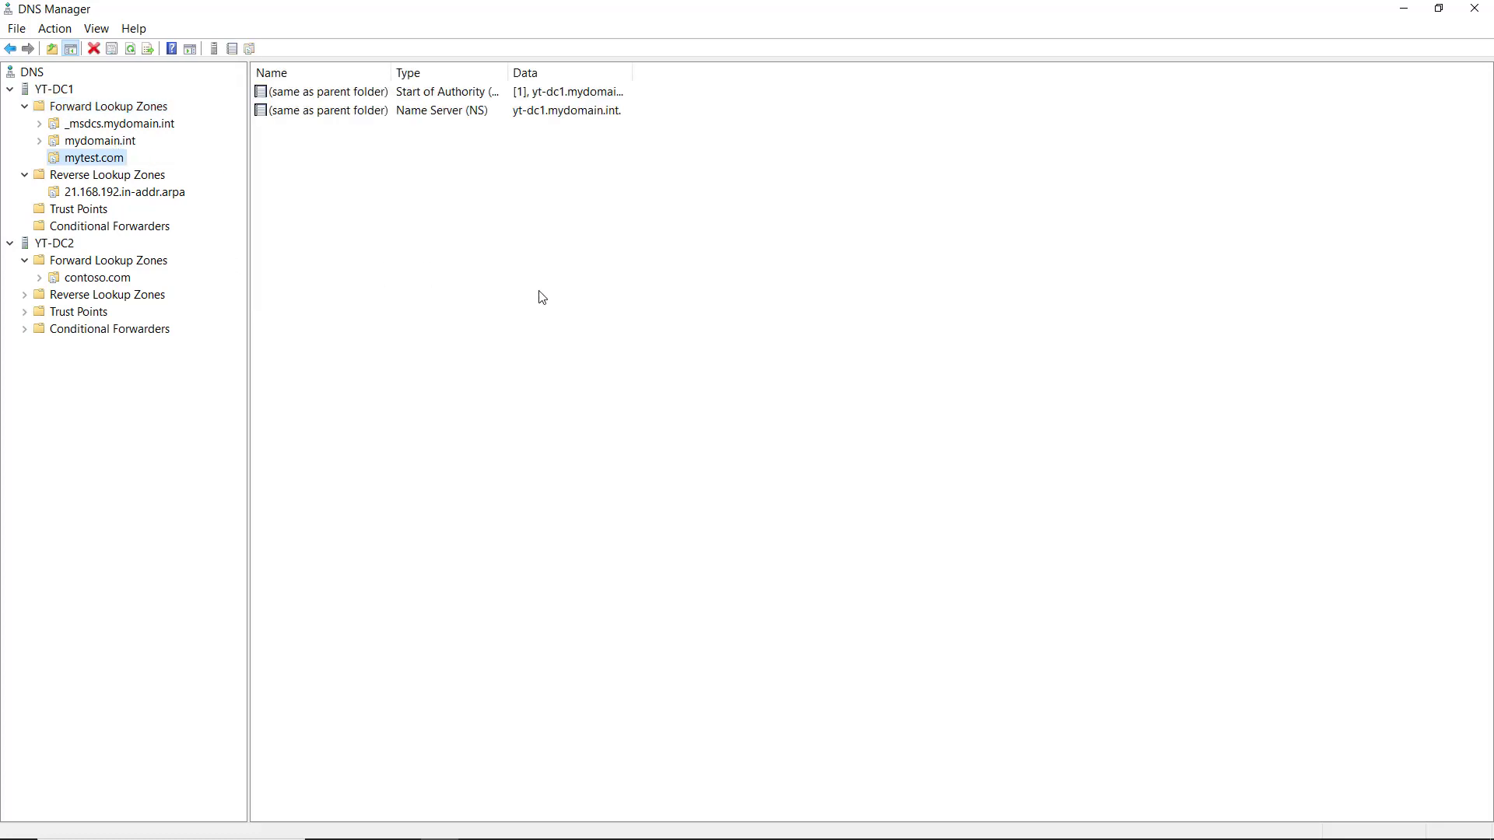
{"action": "right_click", "coordinate": [447, 179]}
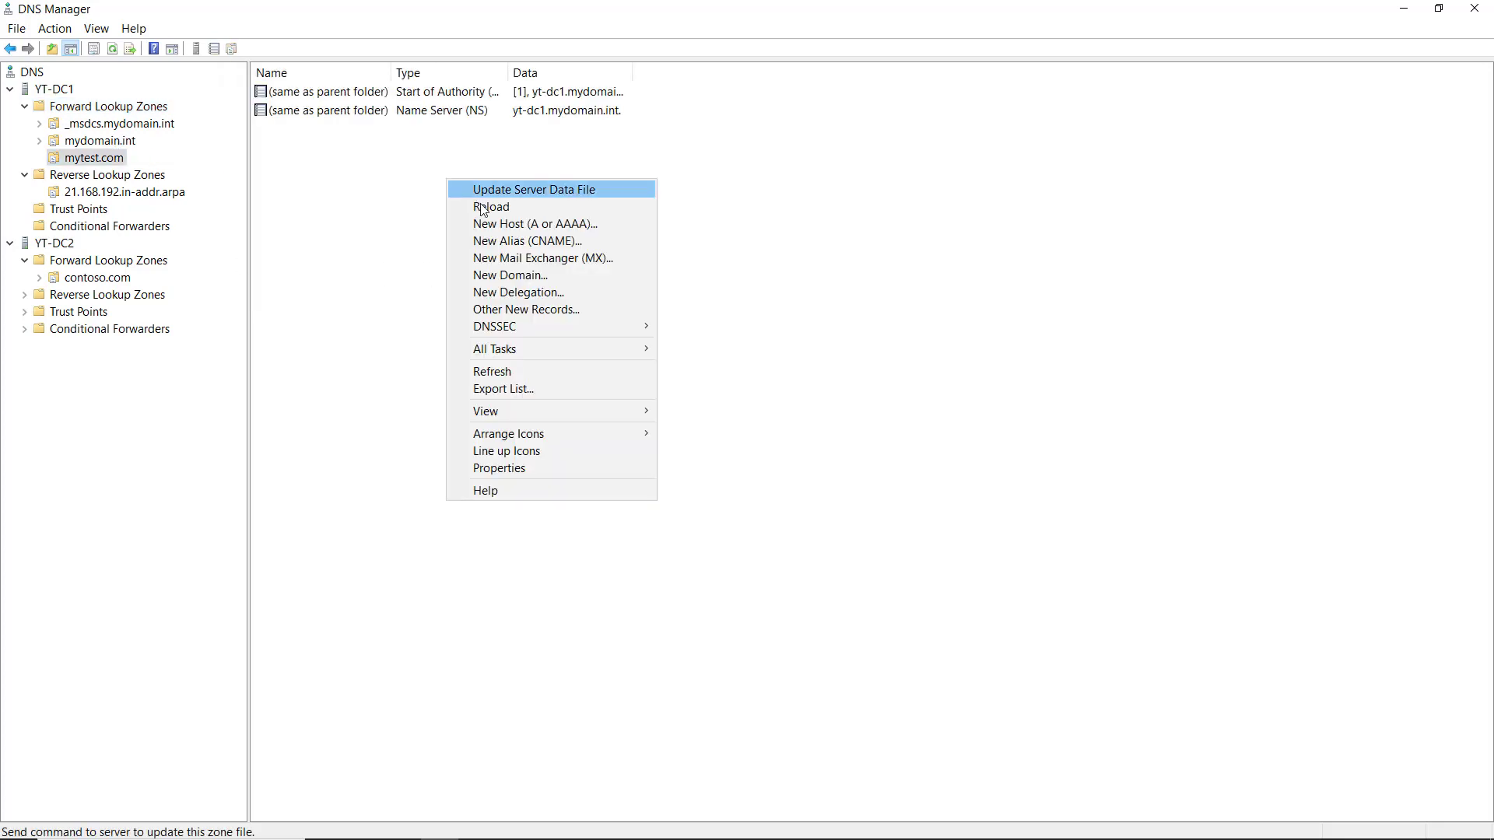
{"action": "left_click", "coordinate": [527, 225]}
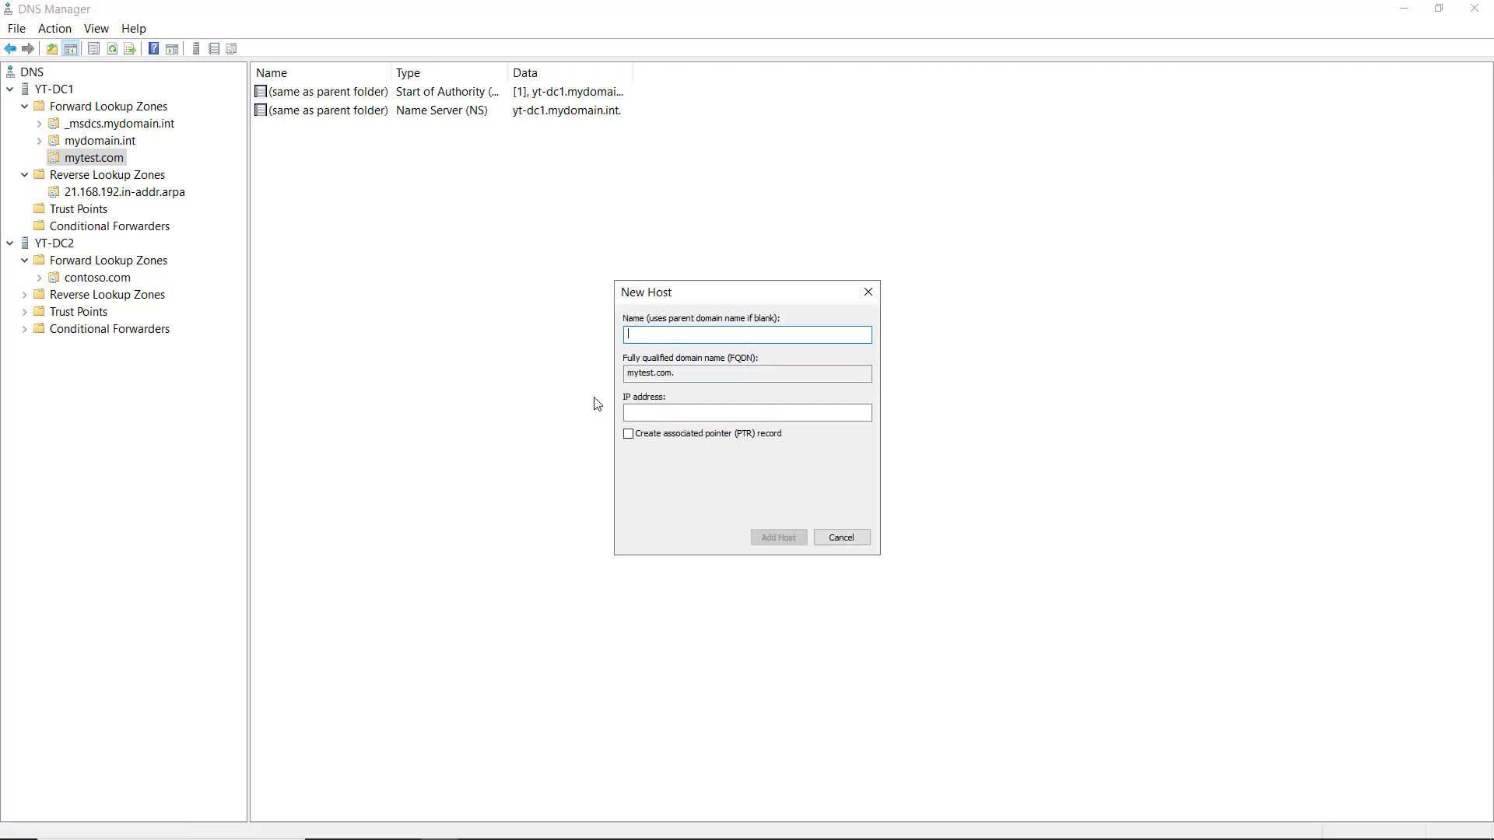
{"action": "type", "text": "test1"}
{"action": "left_click", "coordinate": [651, 406]}
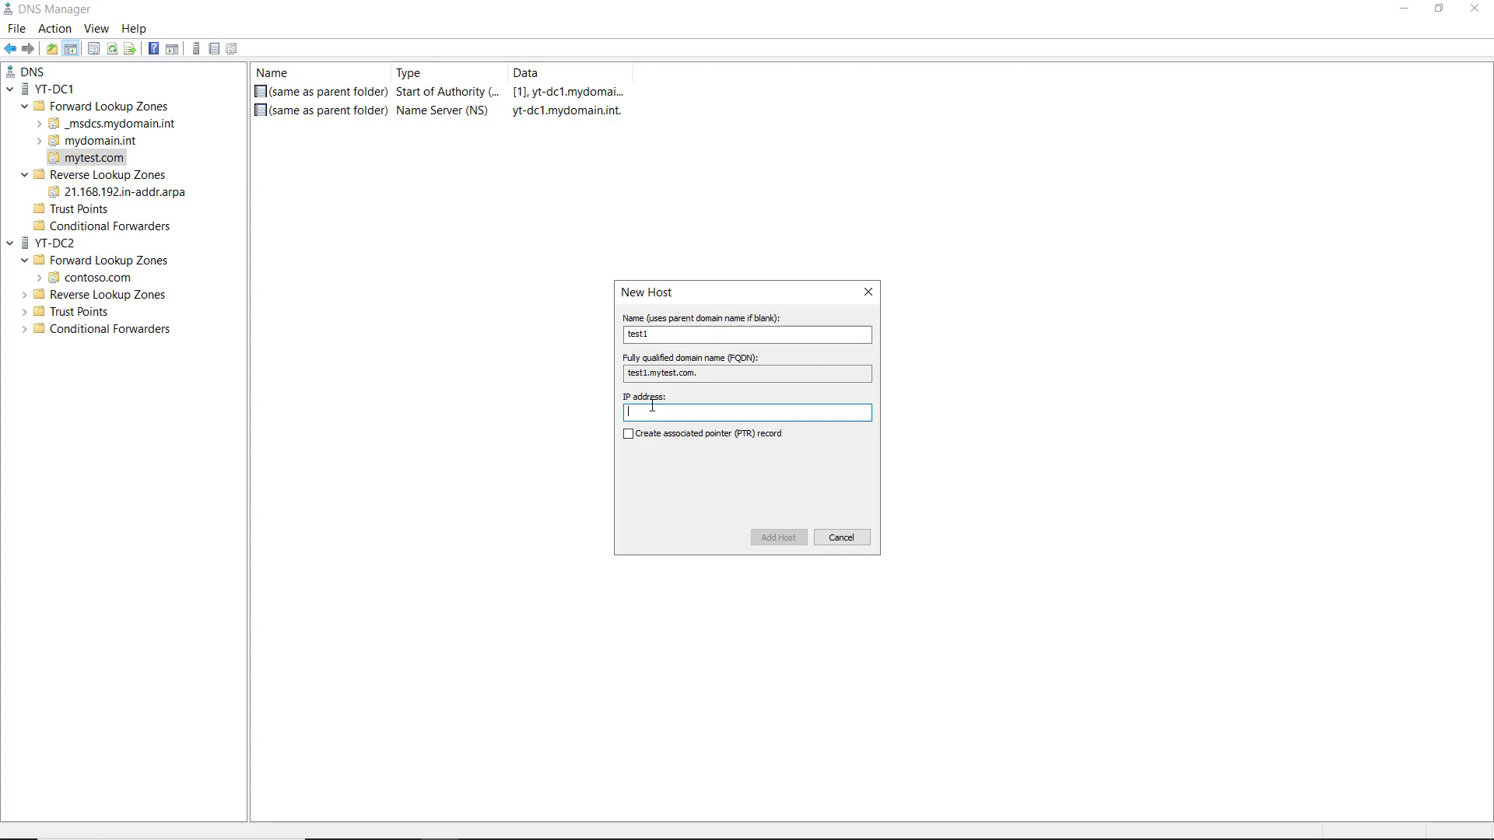
{"action": "type", "text": "192.168.21.213"}
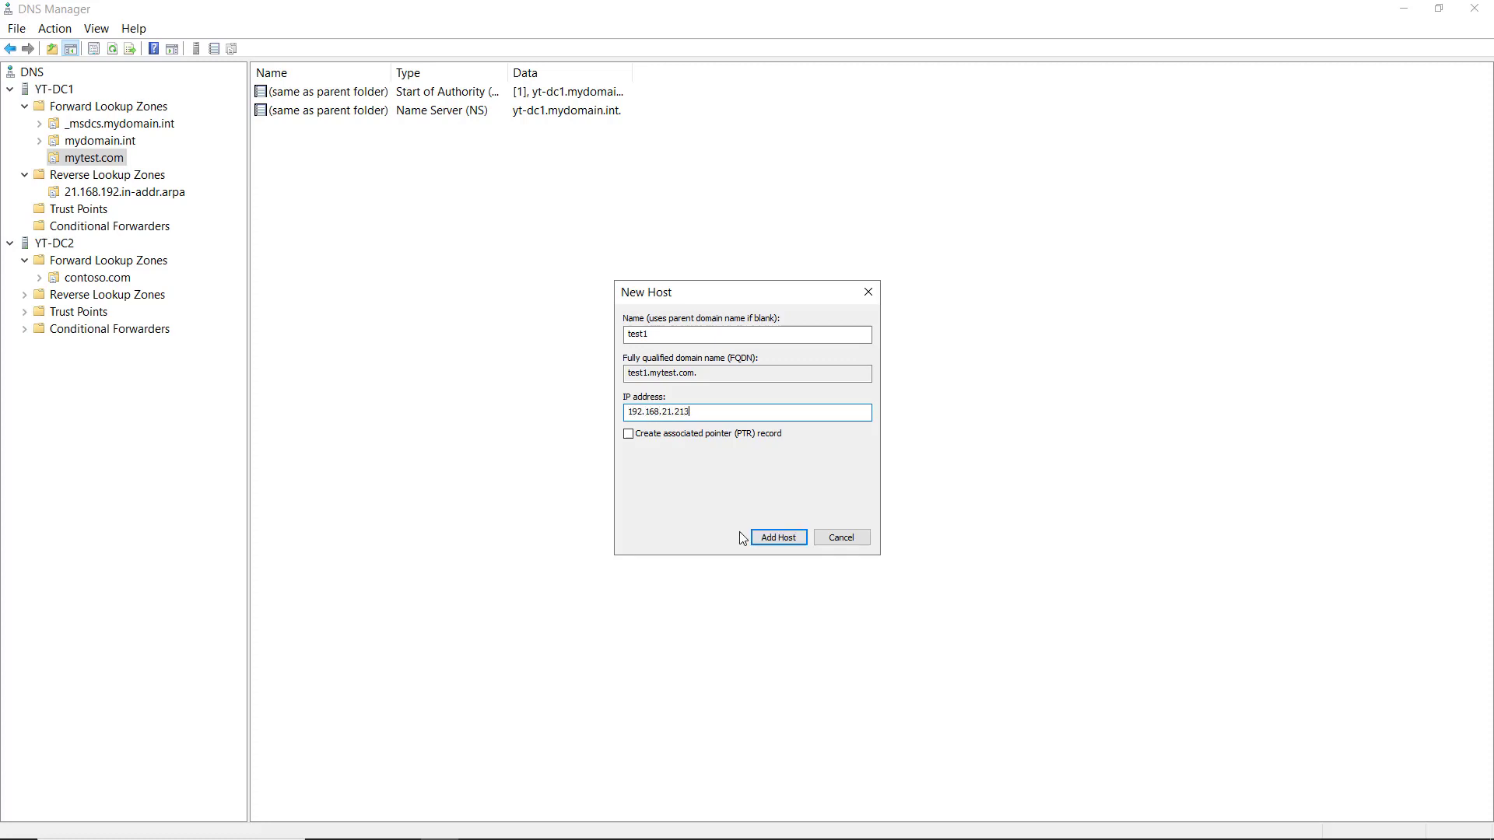
{"action": "left_click", "coordinate": [771, 538]}
{"action": "left_click", "coordinate": [864, 503]}
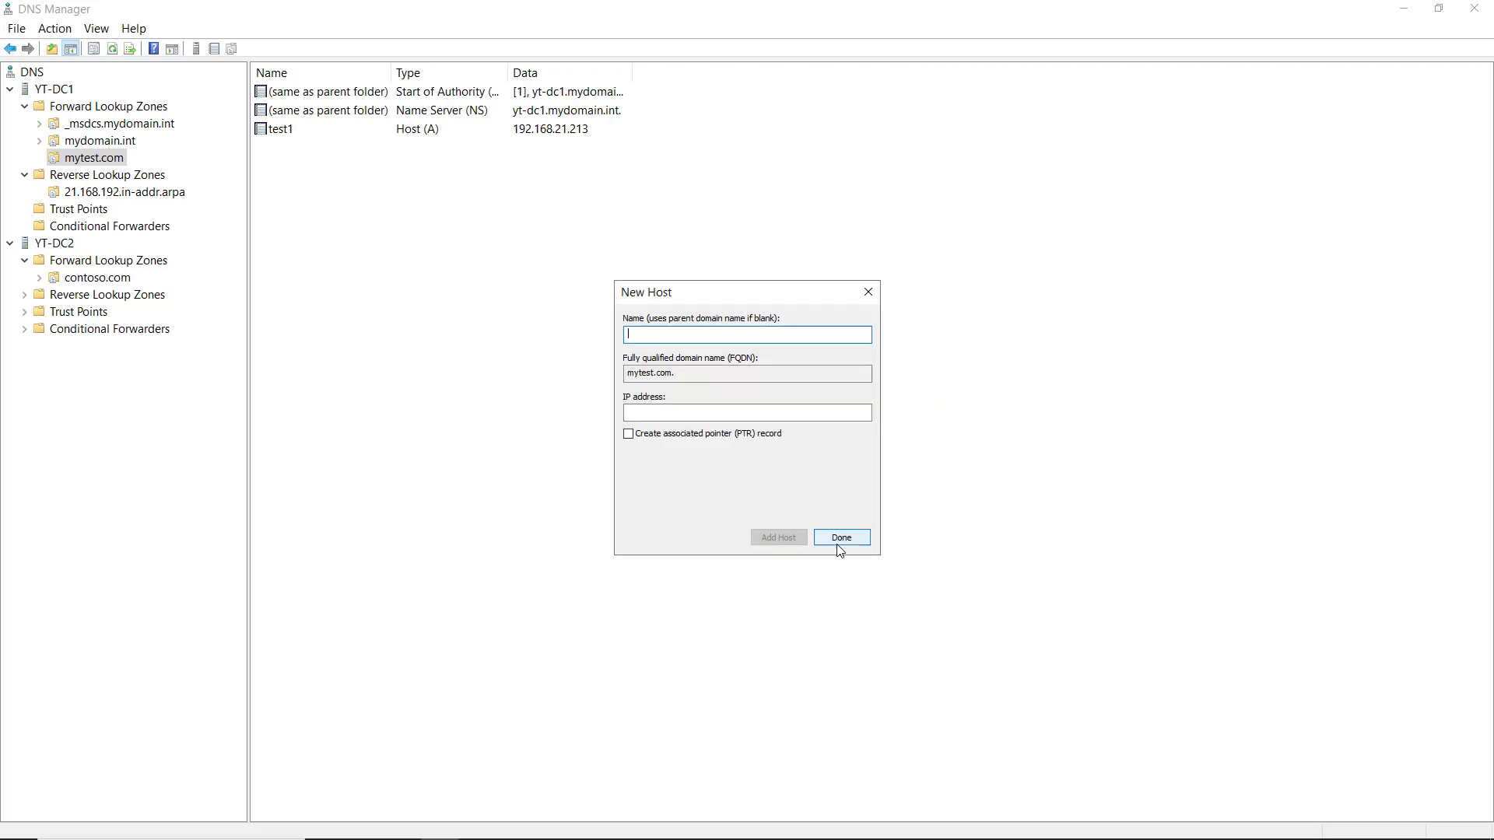
{"action": "left_click", "coordinate": [841, 538]}
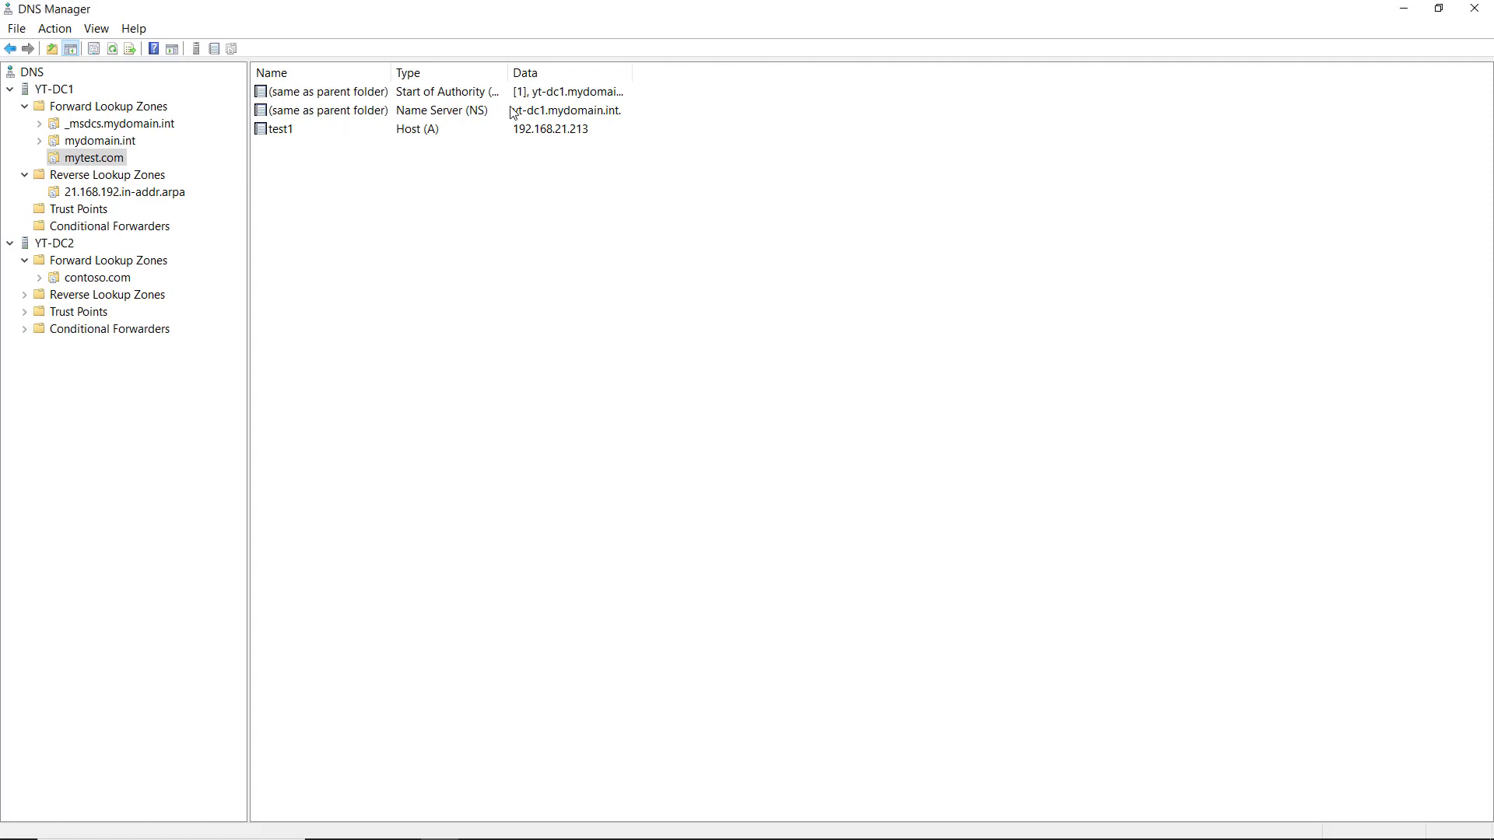
Step: Widen the Type column so the full Start of Authority (SOA) type is readable
{"action": "left_click_drag", "start_coordinate": [507, 72], "coordinate": [599, 77]}
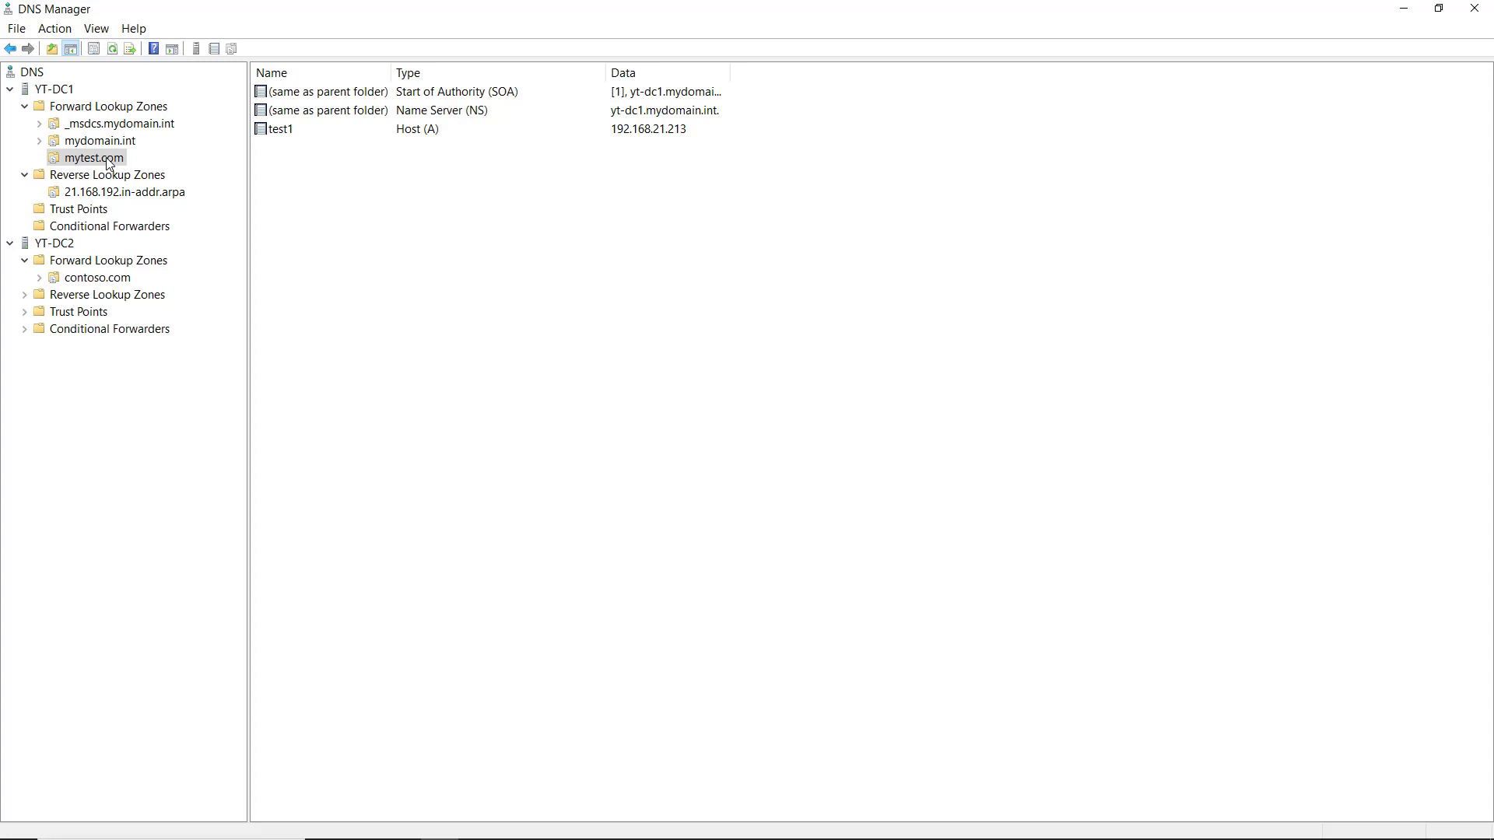
Step: Open mytest.com's properties and review the zone transfer options and listed name servers
{"action": "right_click", "coordinate": [108, 164]}
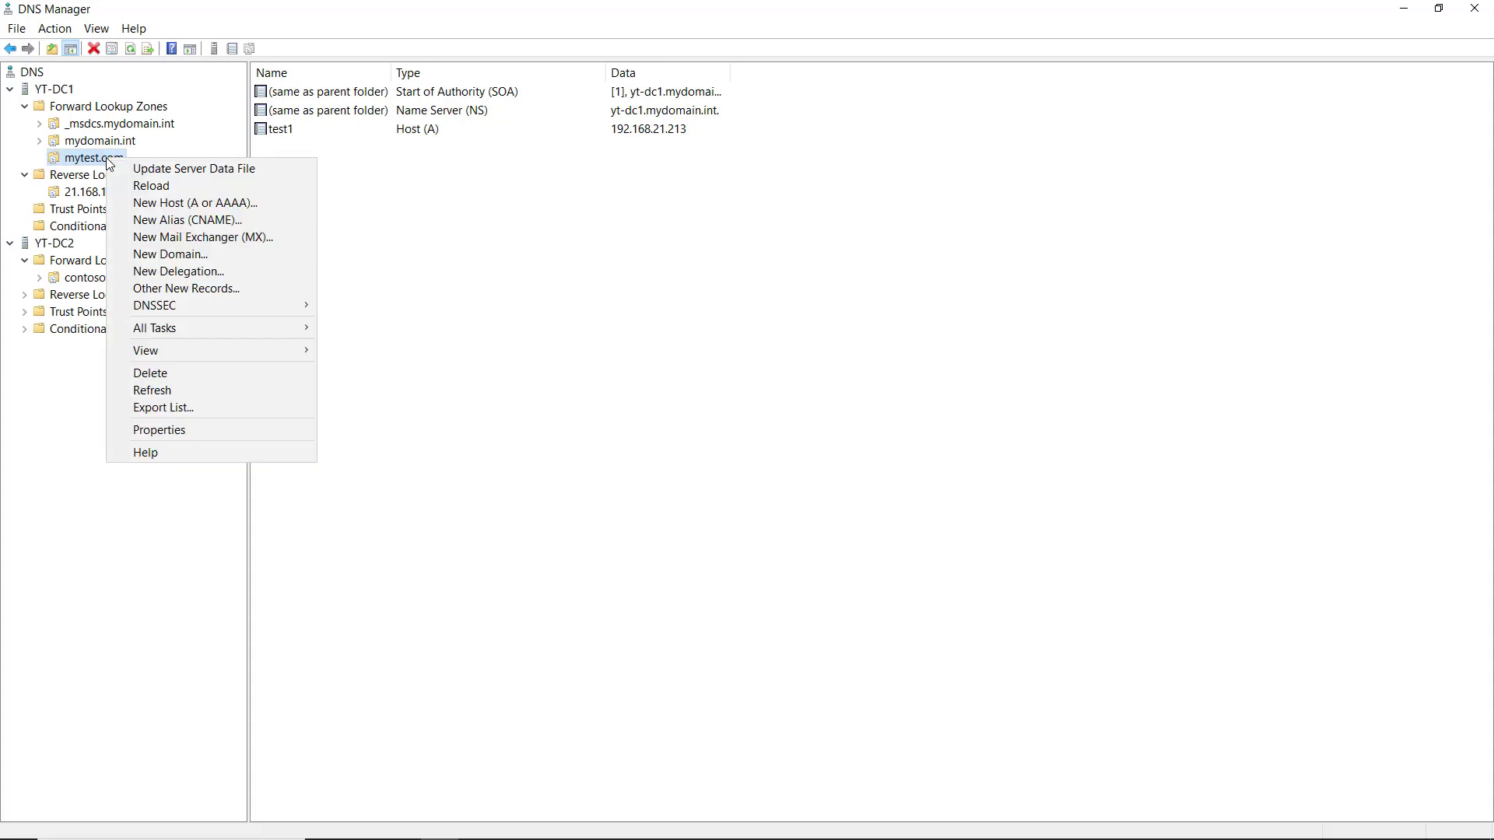
{"action": "left_click", "coordinate": [213, 432]}
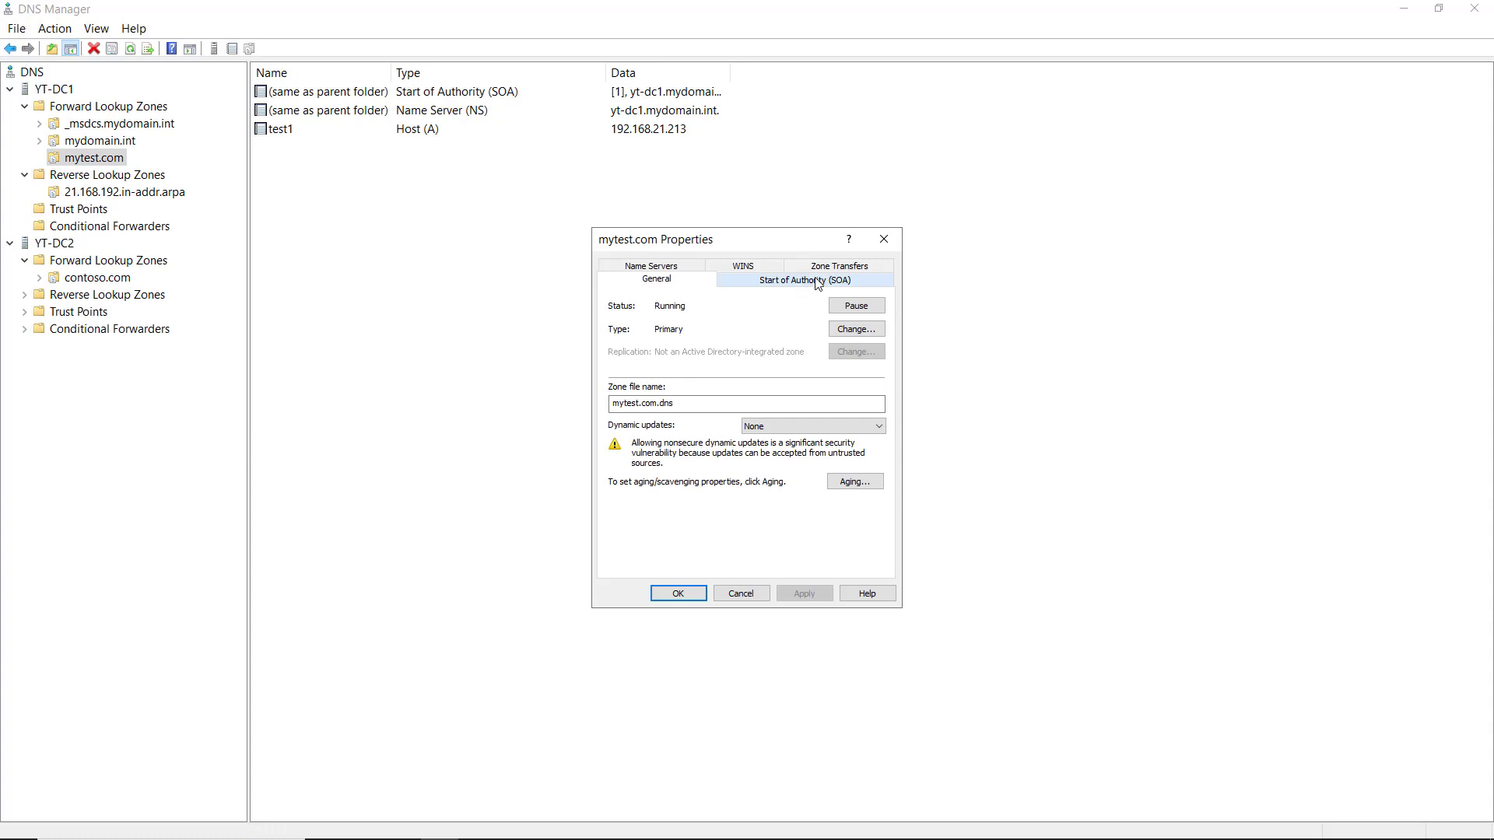
{"action": "left_click", "coordinate": [825, 266]}
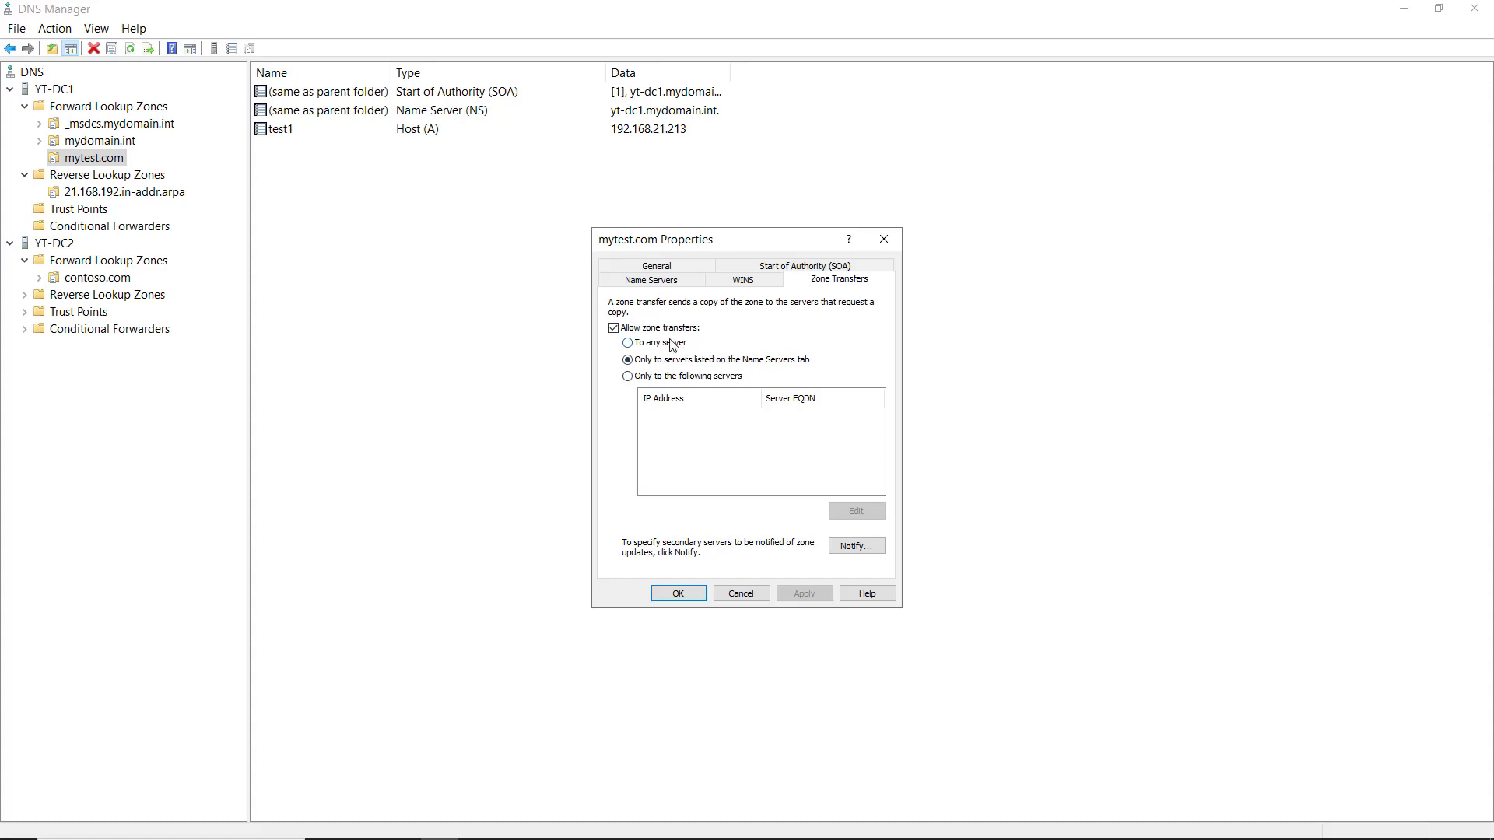
{"action": "left_click", "coordinate": [671, 343]}
{"action": "left_click", "coordinate": [722, 365]}
{"action": "left_click", "coordinate": [660, 282]}
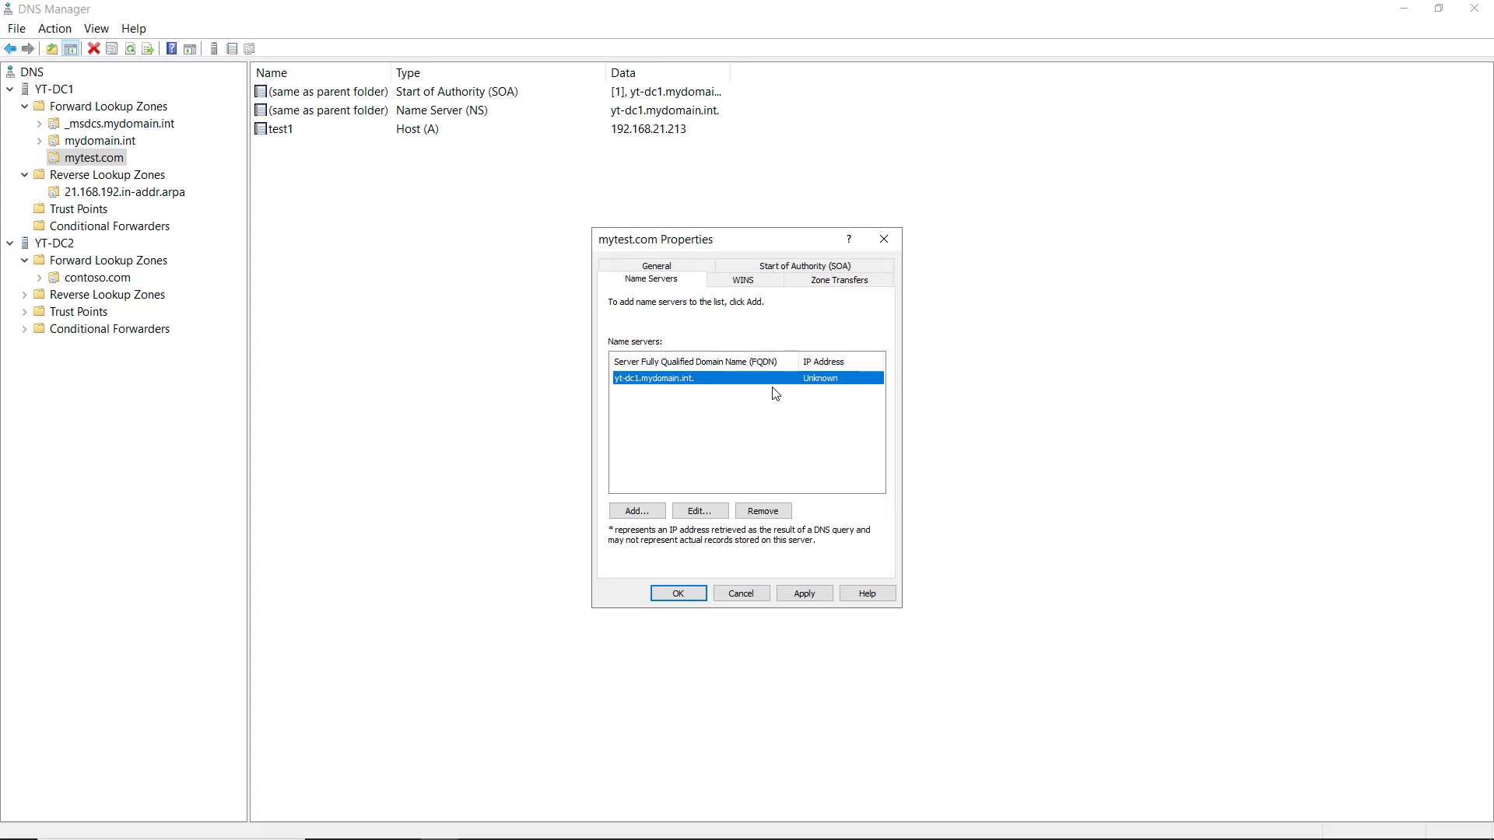
{"action": "left_click", "coordinate": [834, 281]}
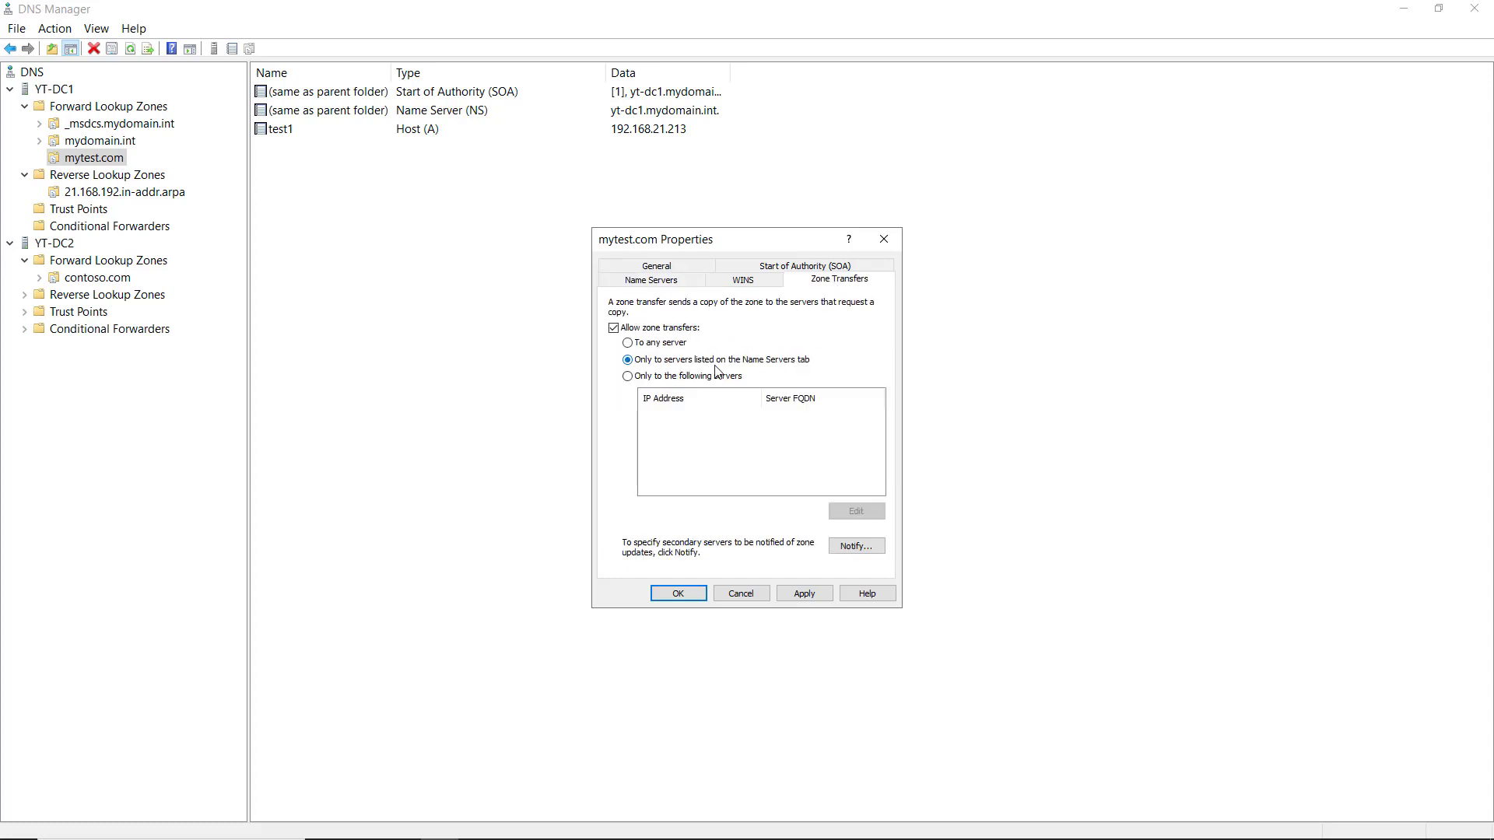
Step: Restrict mytest.com zone transfers to server 192.168.21.211 and save the properties
{"action": "left_click", "coordinate": [681, 377]}
{"action": "left_click", "coordinate": [855, 511]}
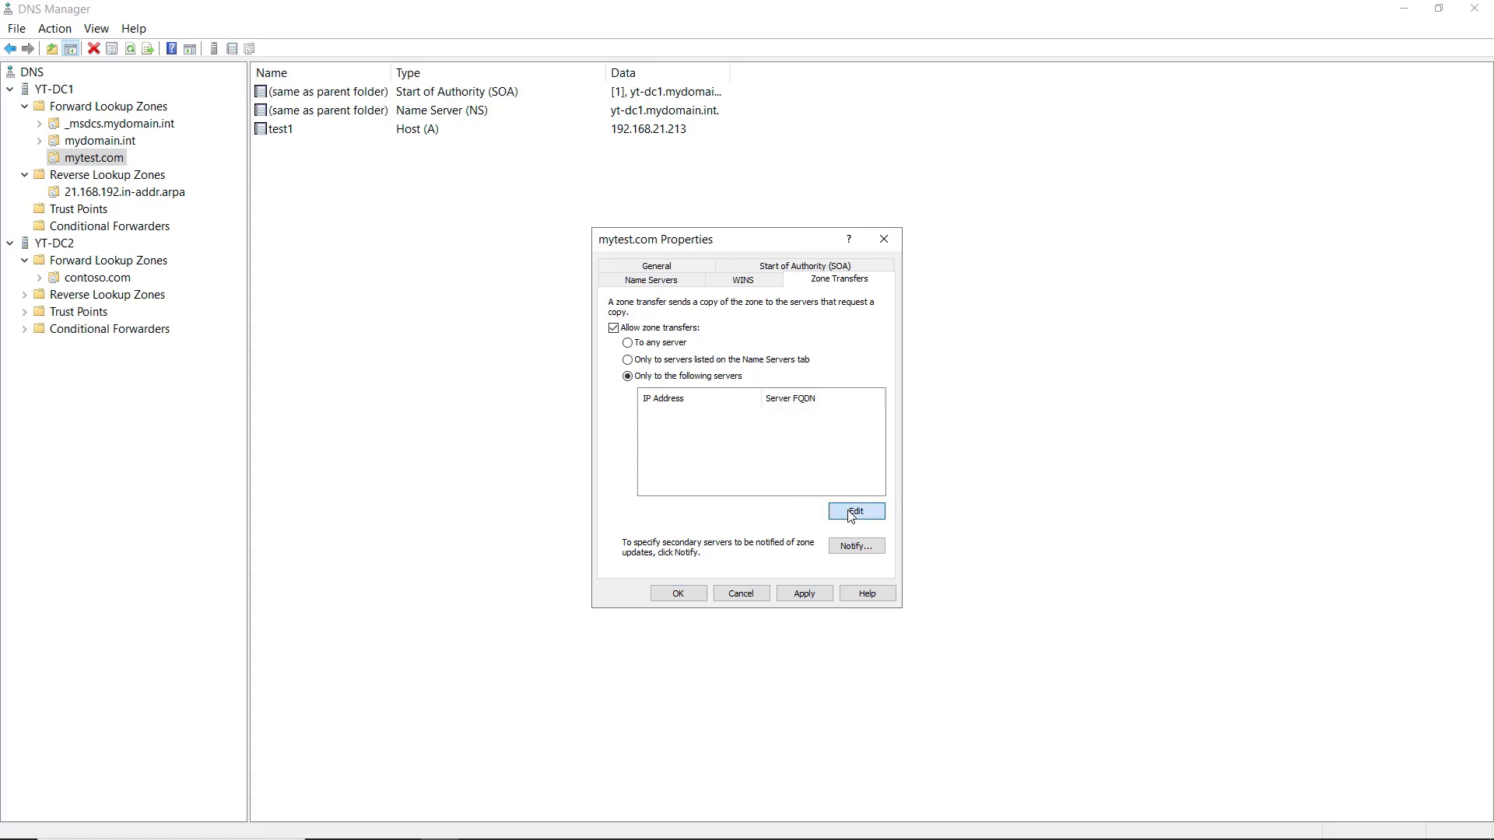
{"action": "left_click", "coordinate": [631, 372]}
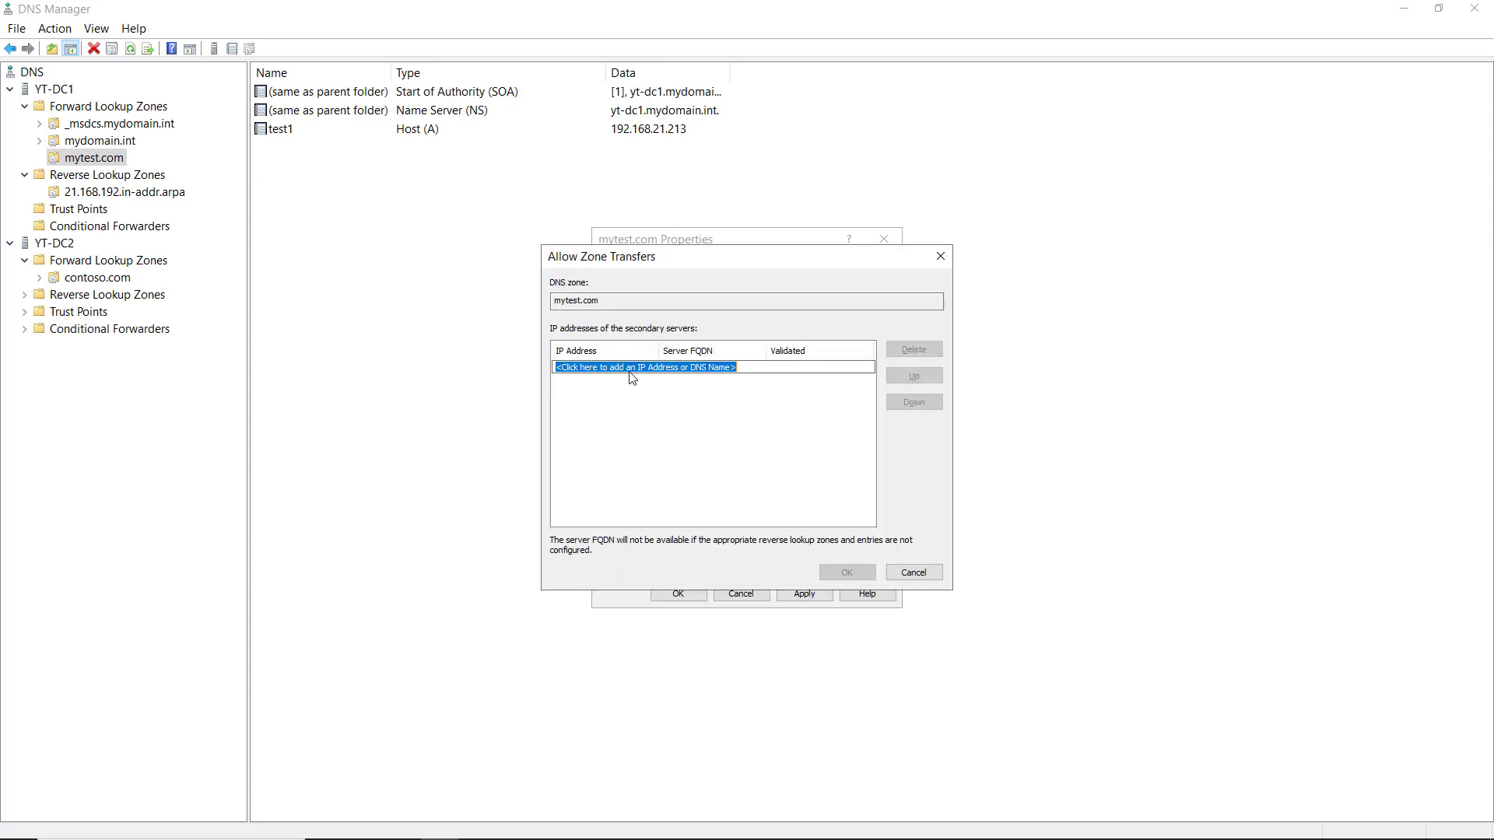
{"action": "type", "text": "192."}
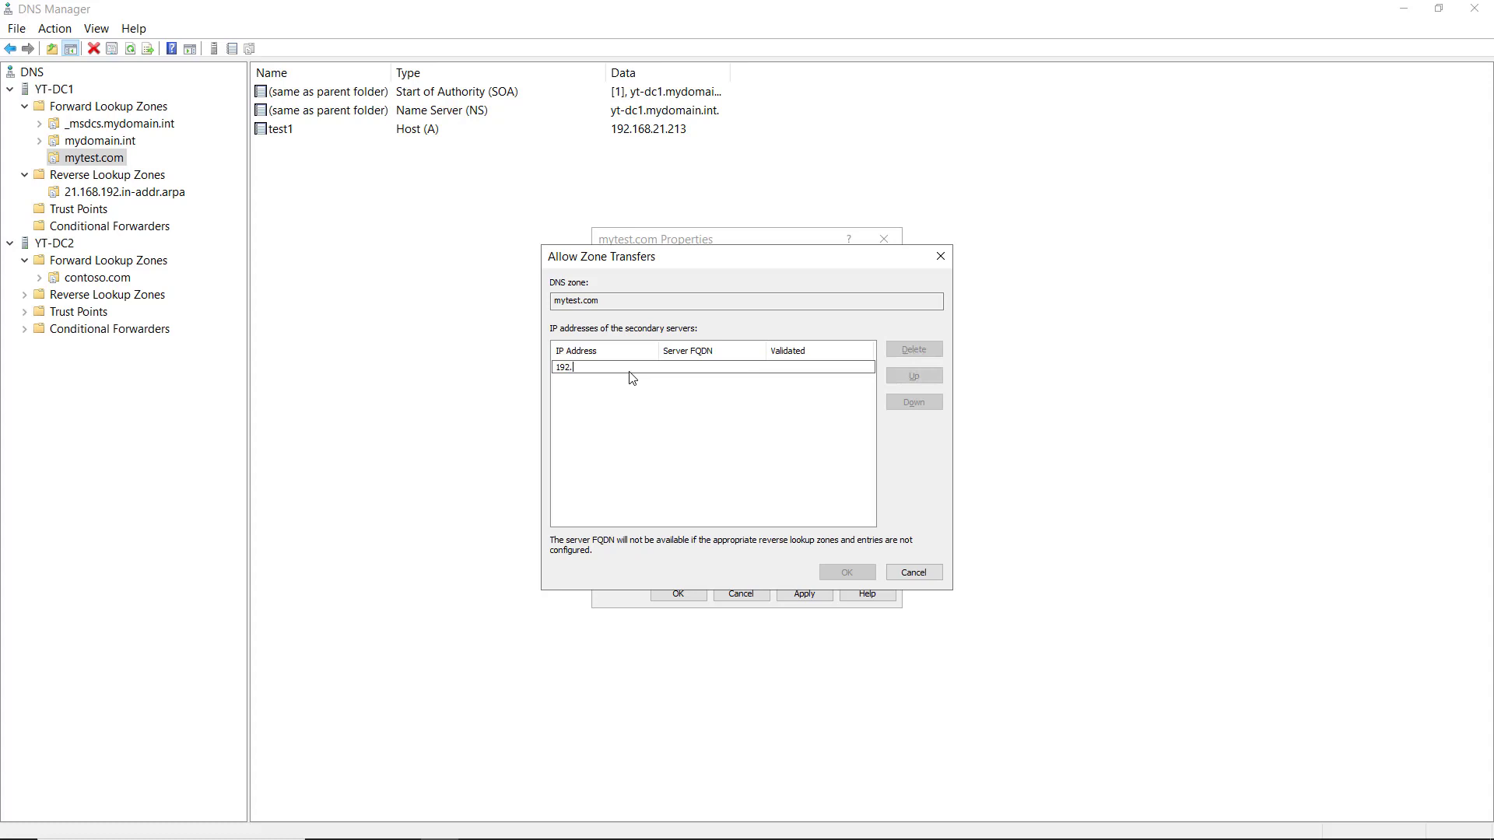
{"action": "type", "text": "168.21.211"}
{"action": "key", "text": "Return"}
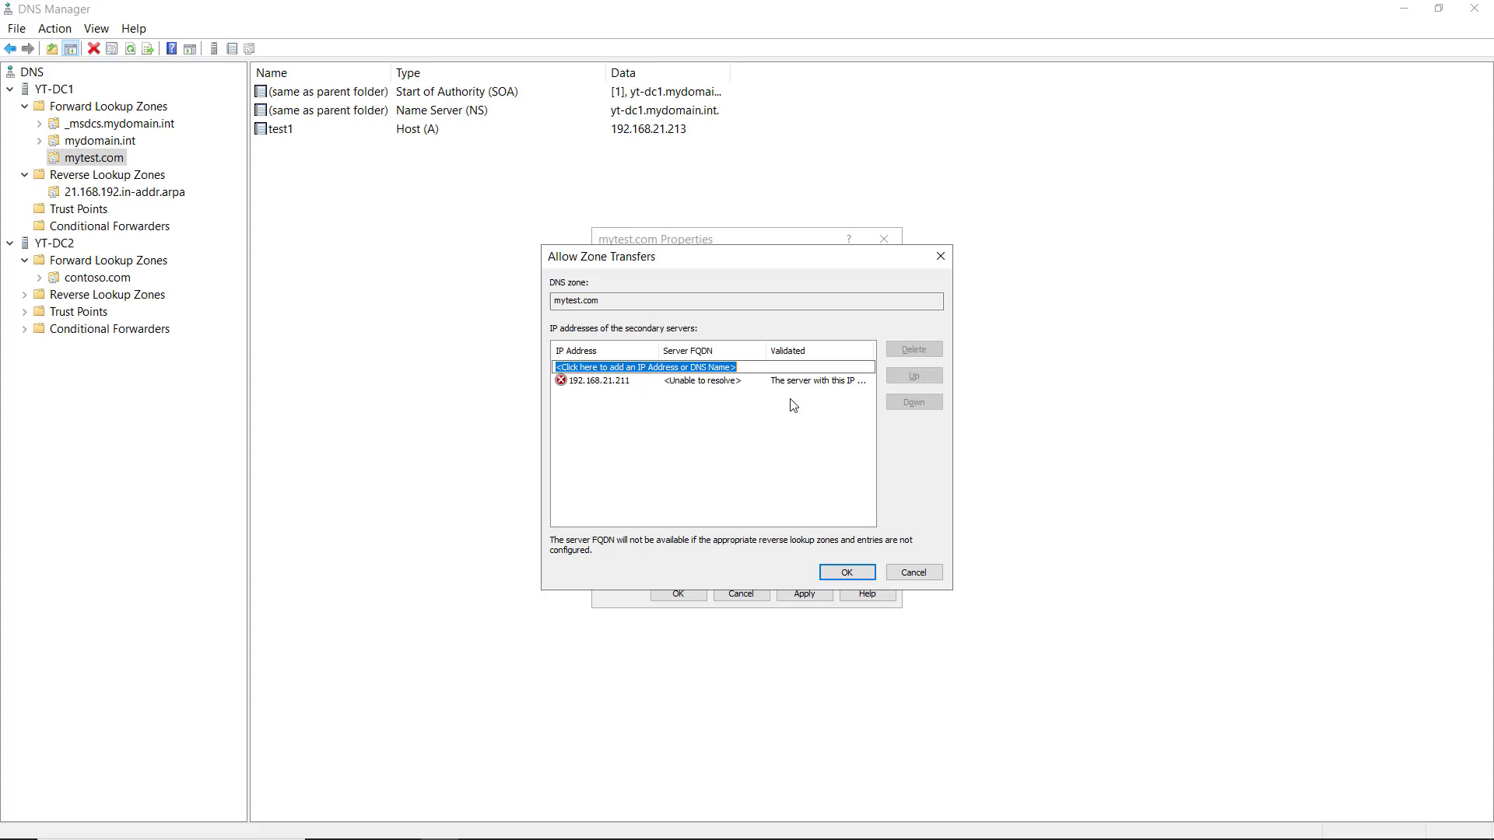
{"action": "left_click", "coordinate": [841, 571]}
{"action": "left_click", "coordinate": [802, 592]}
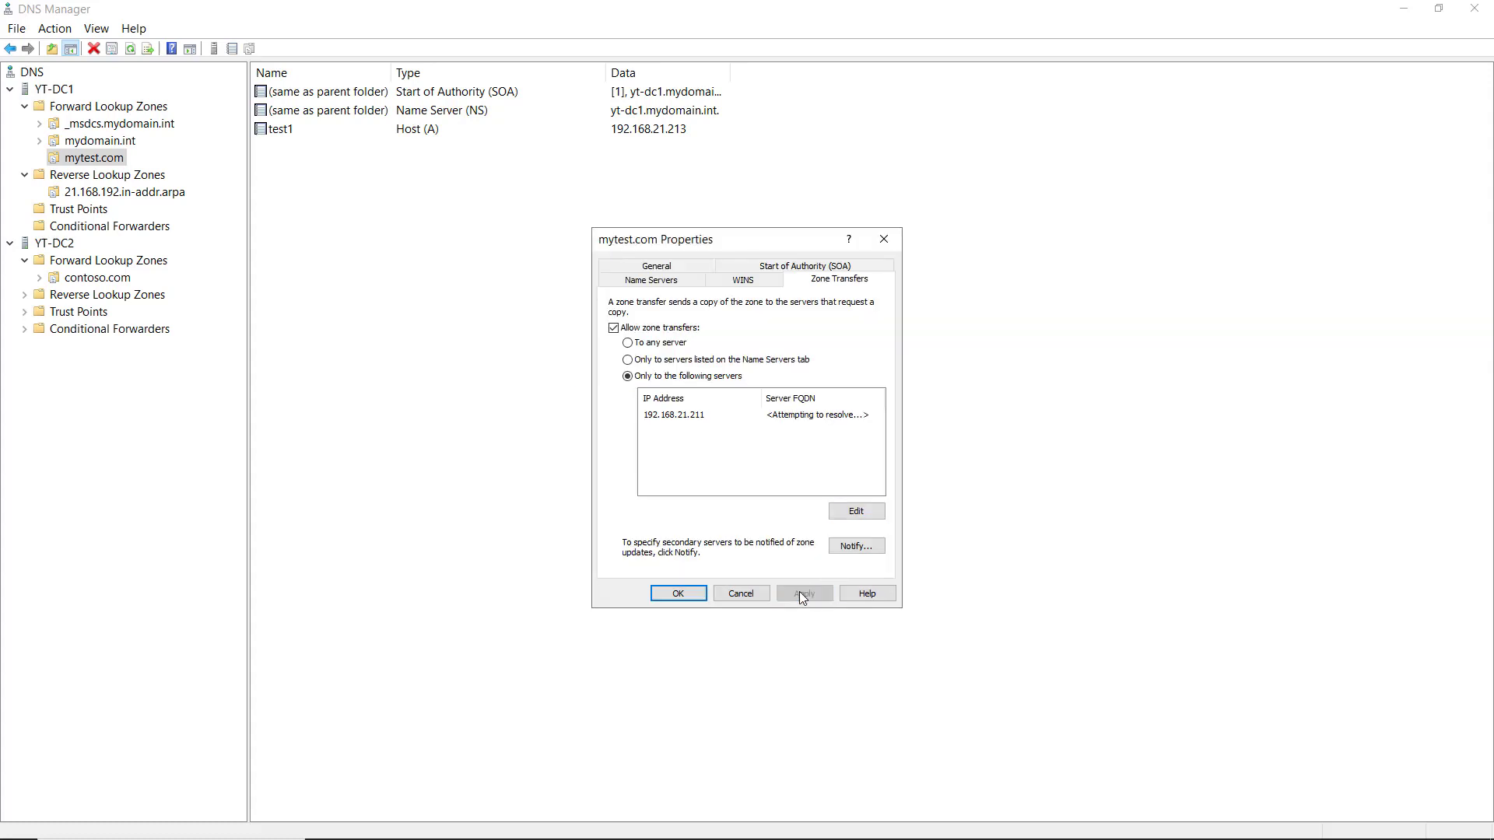
{"action": "left_click", "coordinate": [678, 592]}
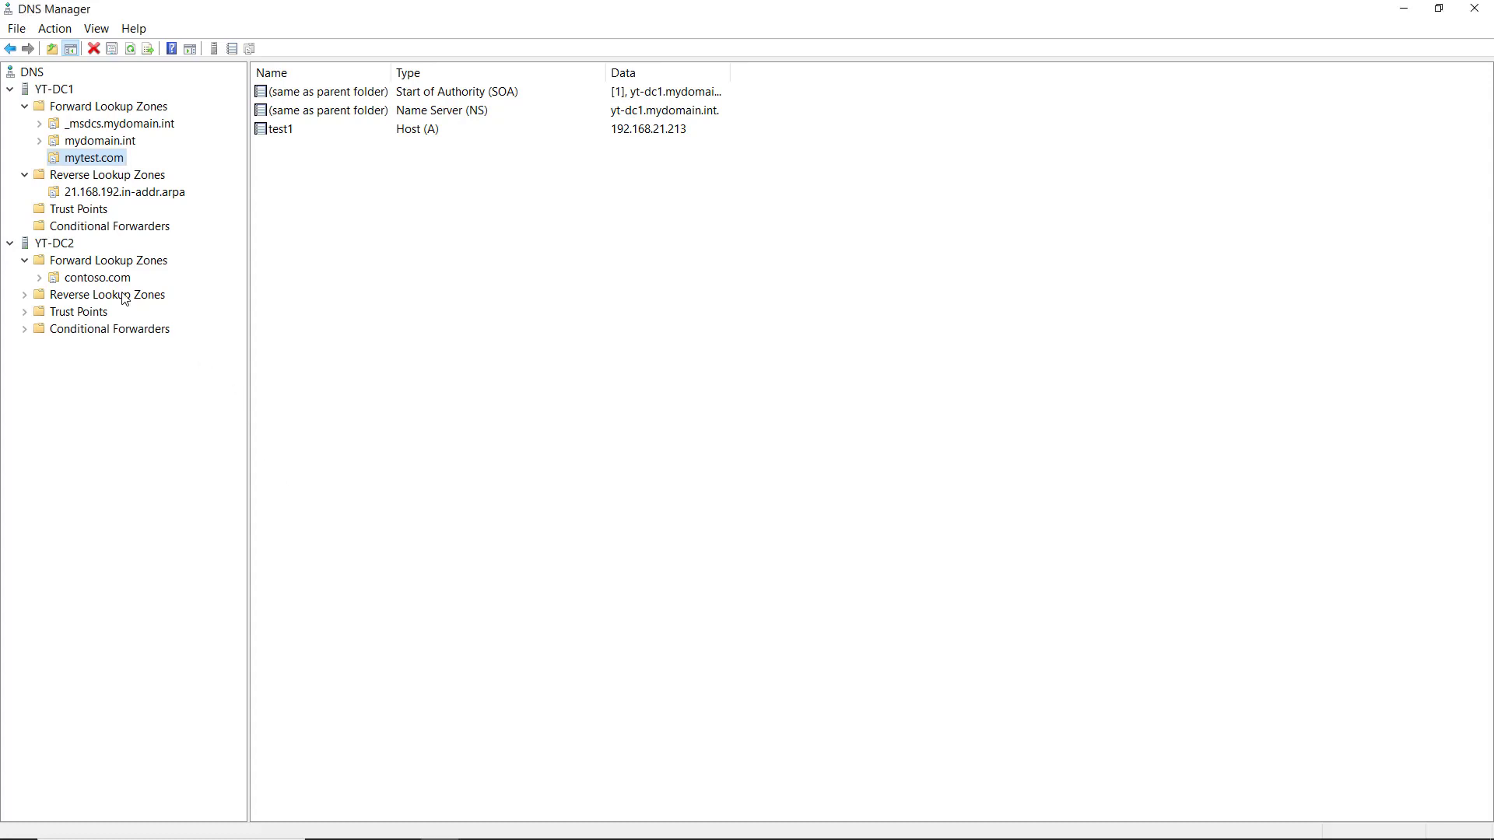
Step: Start a new zone on YT-DC2 and choose the Secondary zone type
{"action": "left_click", "coordinate": [109, 265]}
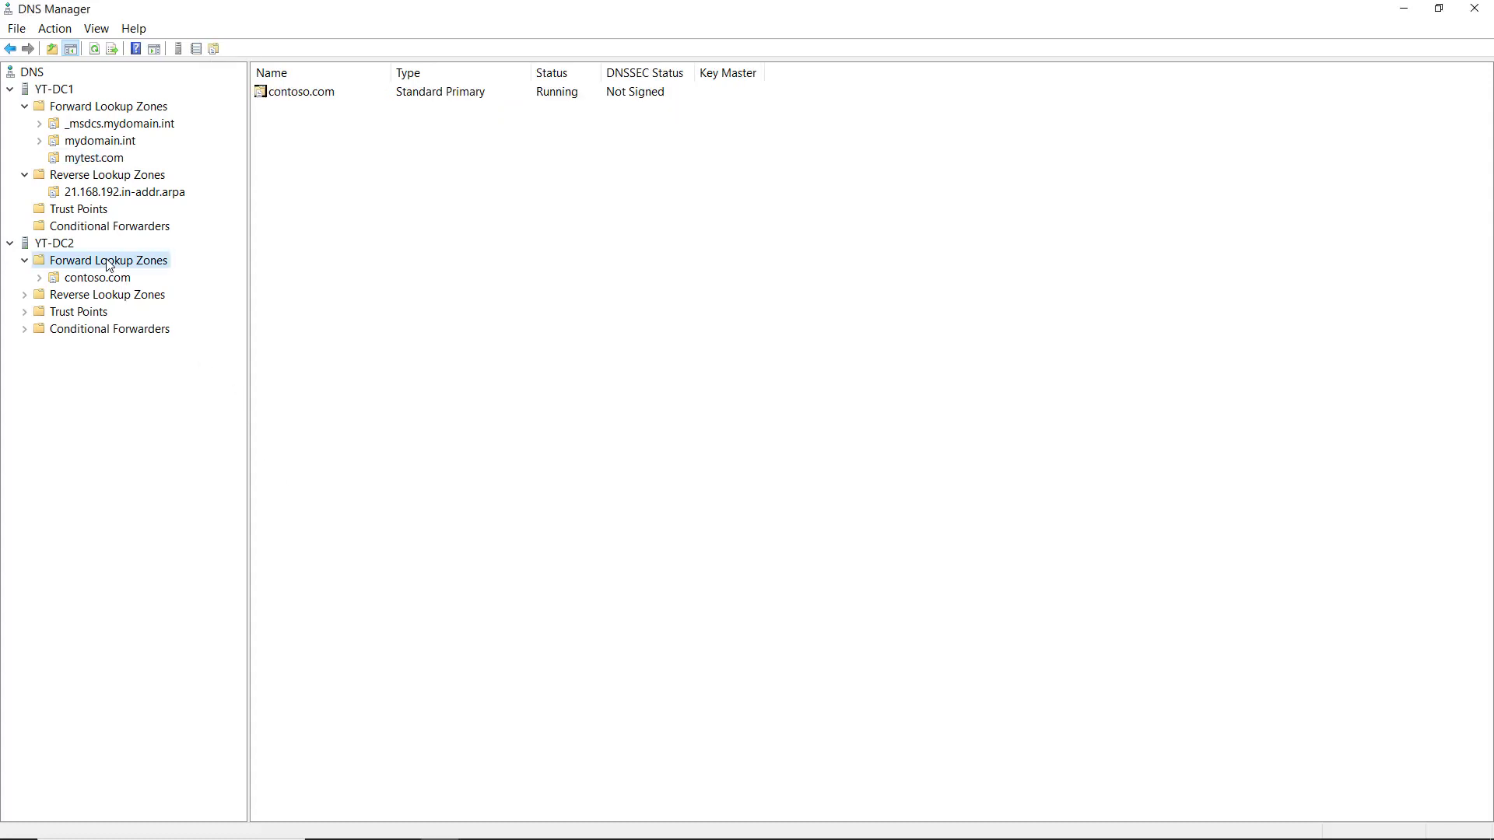
{"action": "right_click", "coordinate": [109, 264]}
{"action": "left_click", "coordinate": [183, 268]}
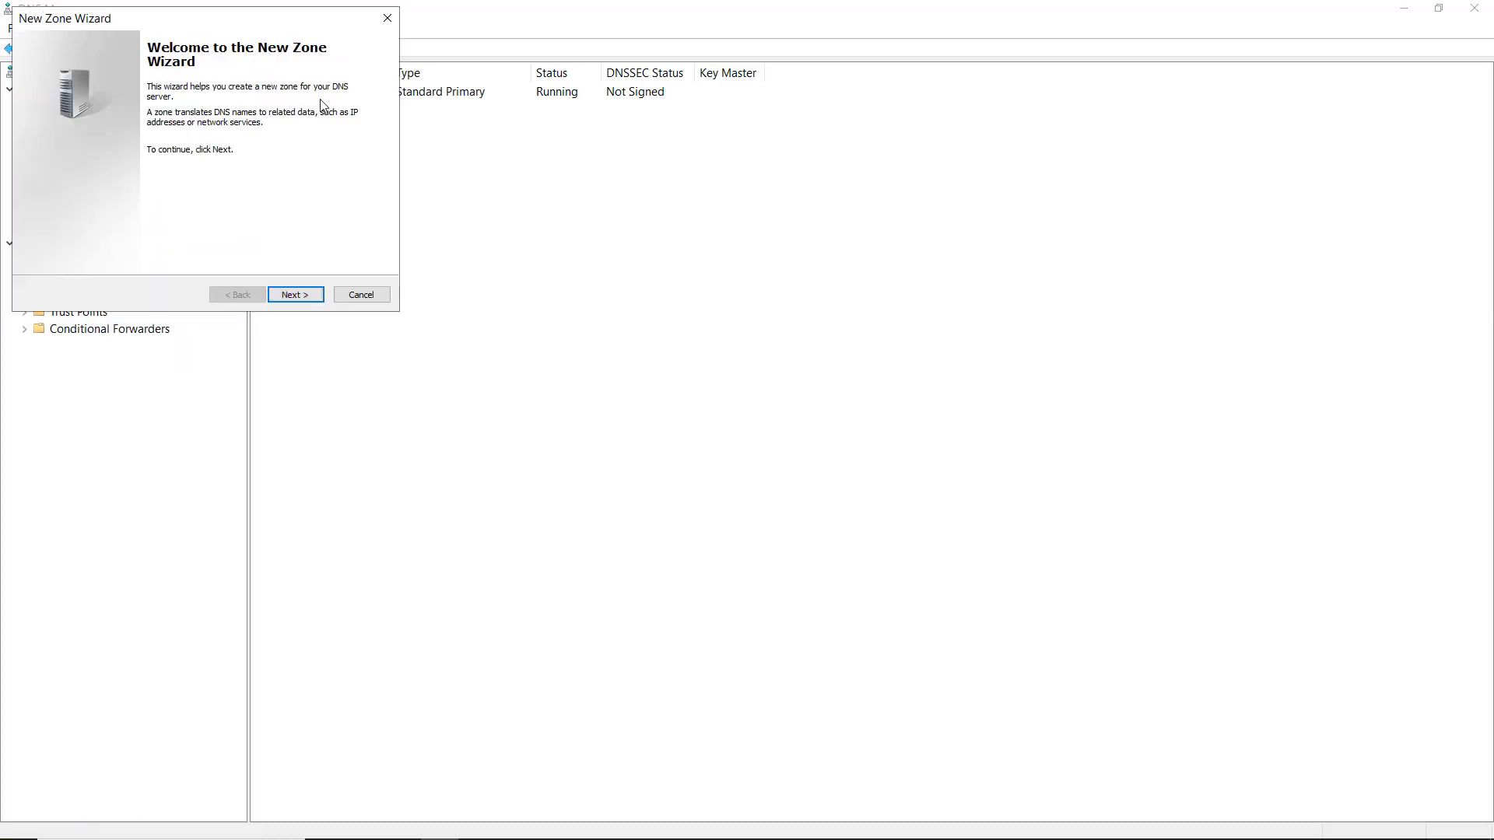
{"action": "left_click_drag", "start_coordinate": [295, 17], "coordinate": [797, 175]}
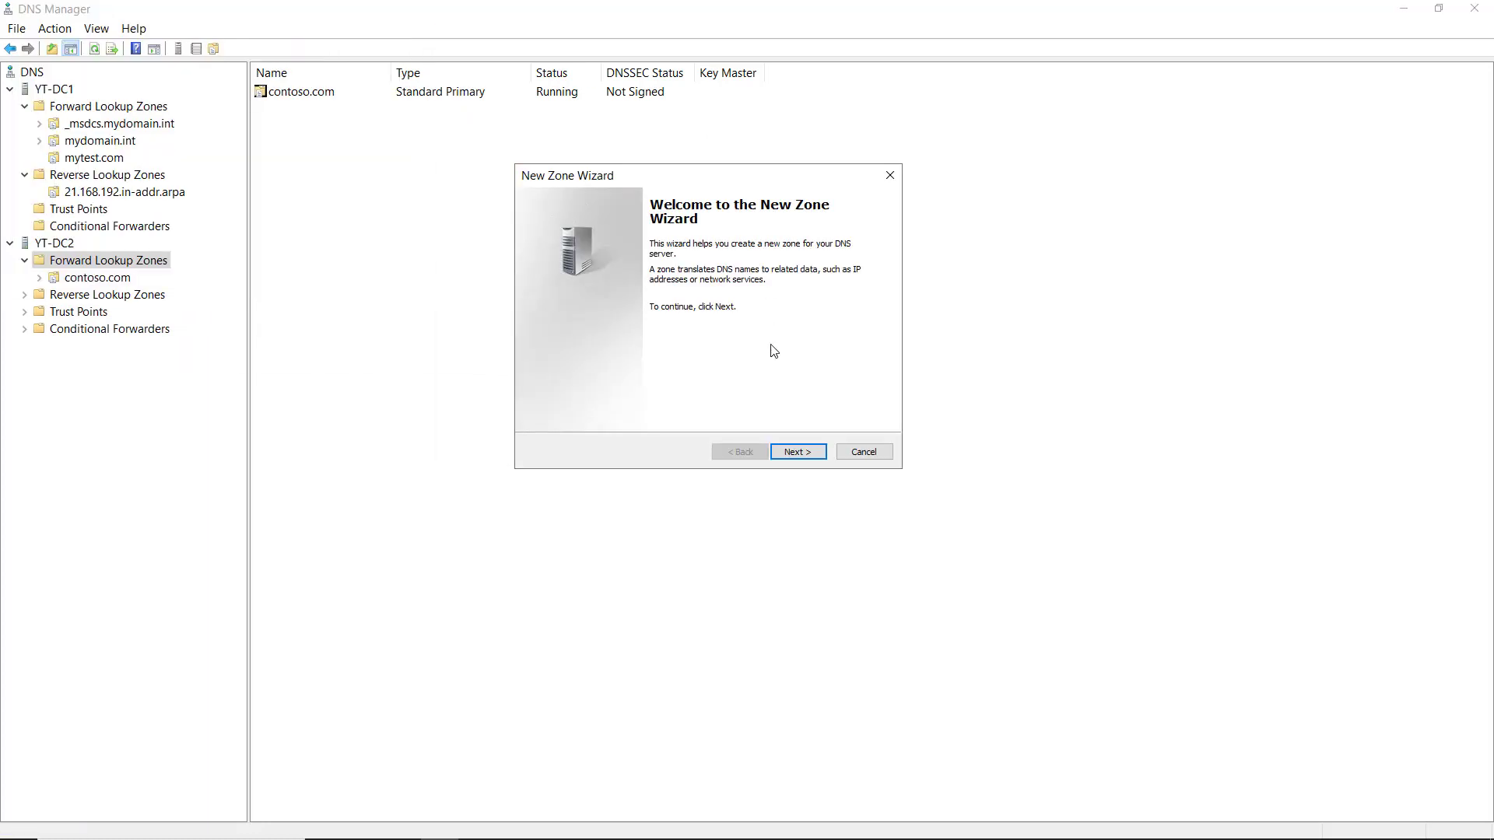
{"action": "left_click", "coordinate": [798, 451]}
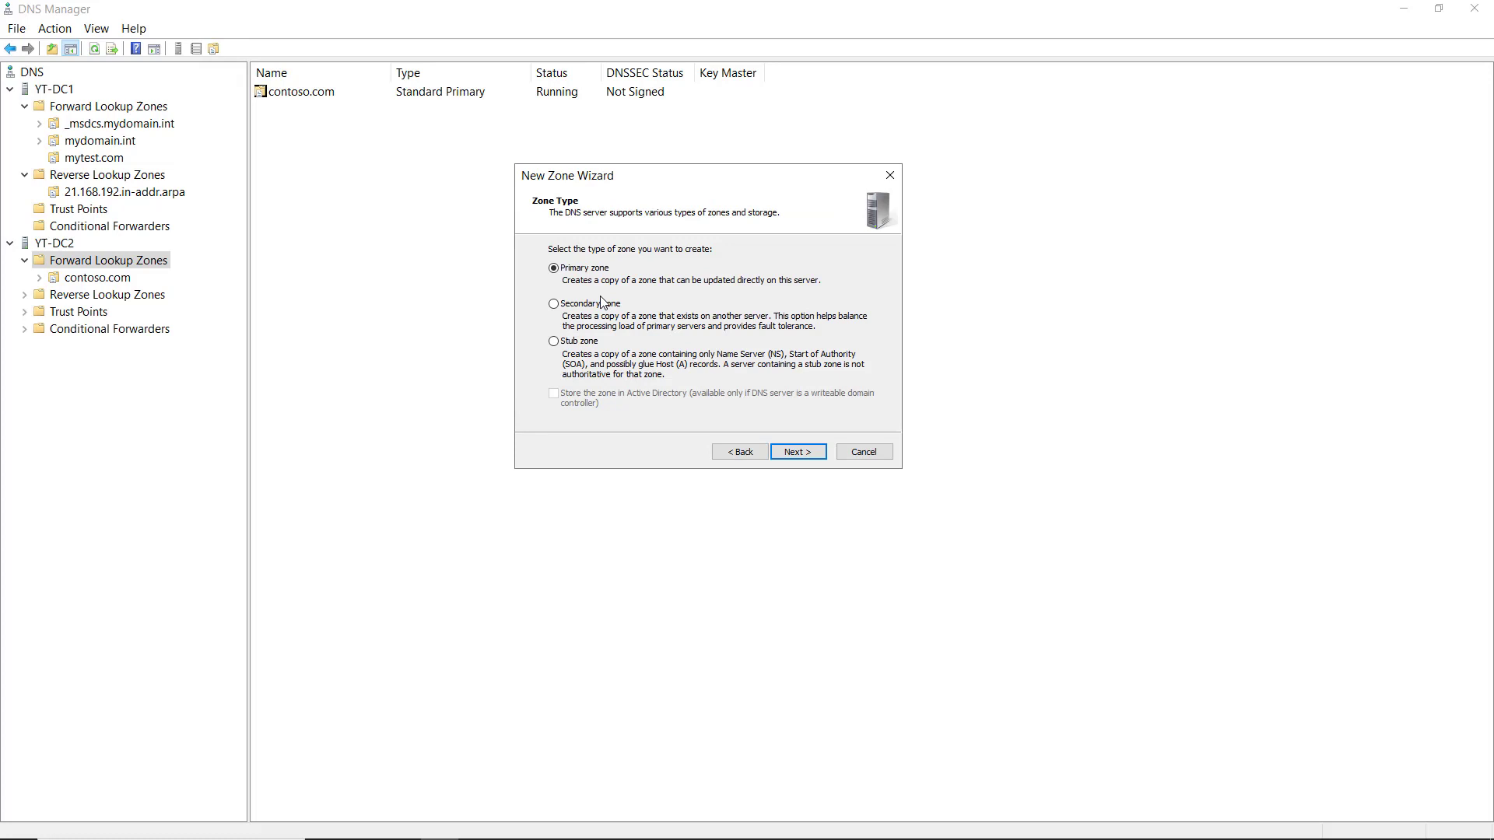
{"action": "left_click", "coordinate": [602, 303]}
{"action": "left_click", "coordinate": [802, 454]}
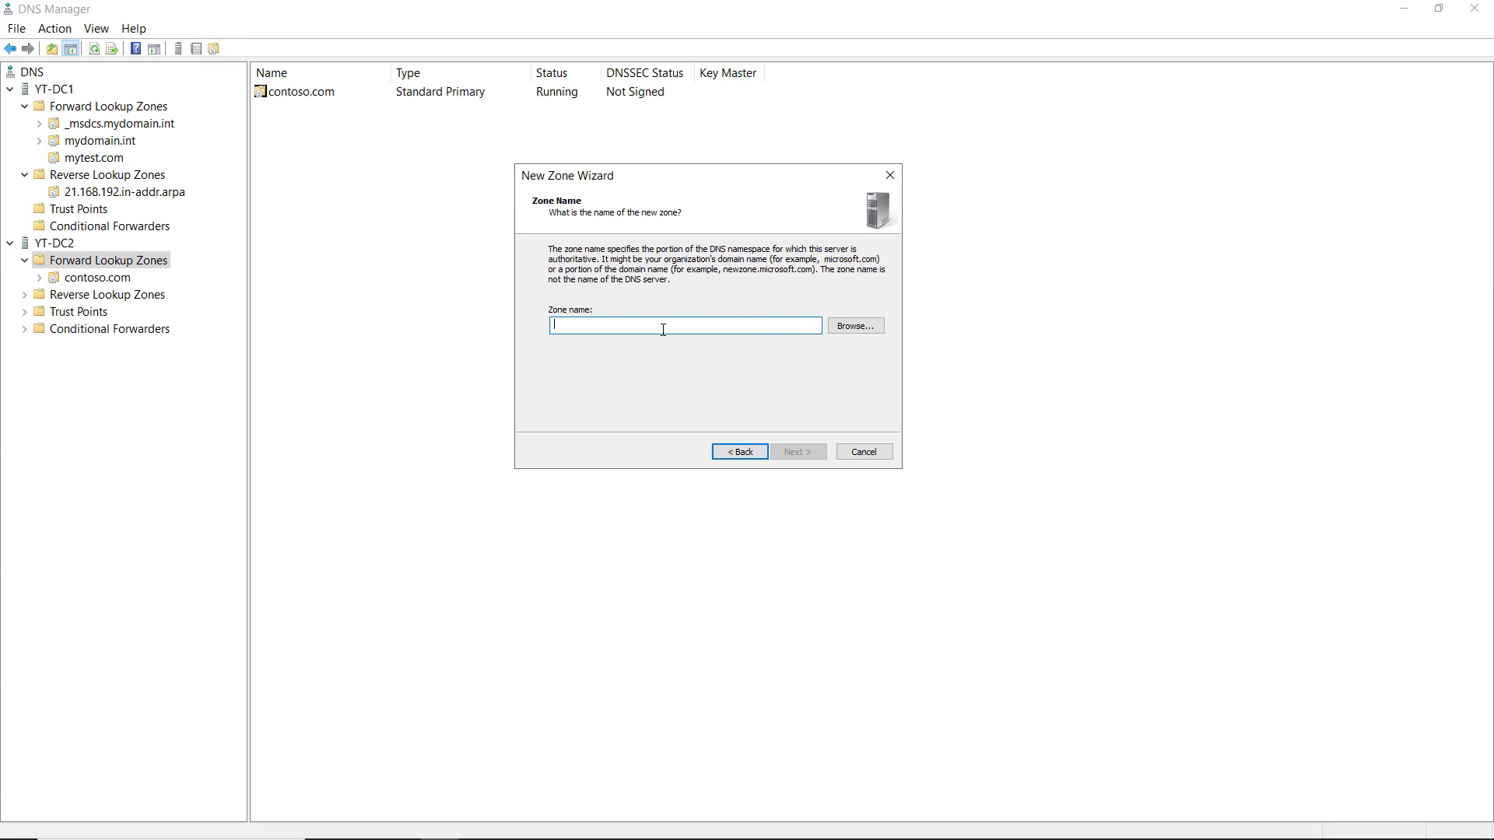
Step: Name the secondary zone mytest.com, set YT-DC1 as its master server, and finish
{"action": "type", "text": "mytest"}
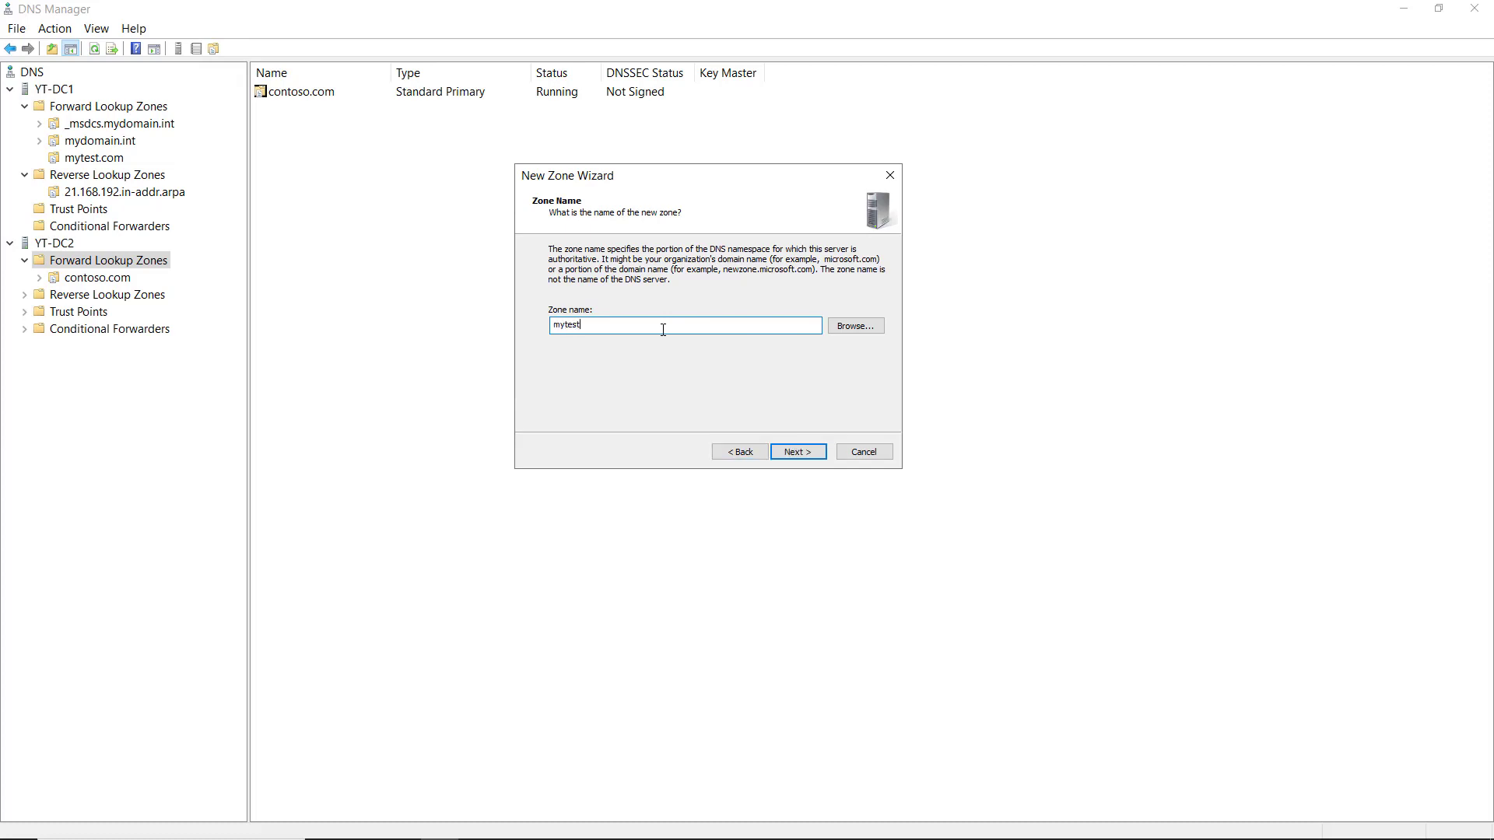
{"action": "type", "text": ".com"}
{"action": "left_click", "coordinate": [793, 451]}
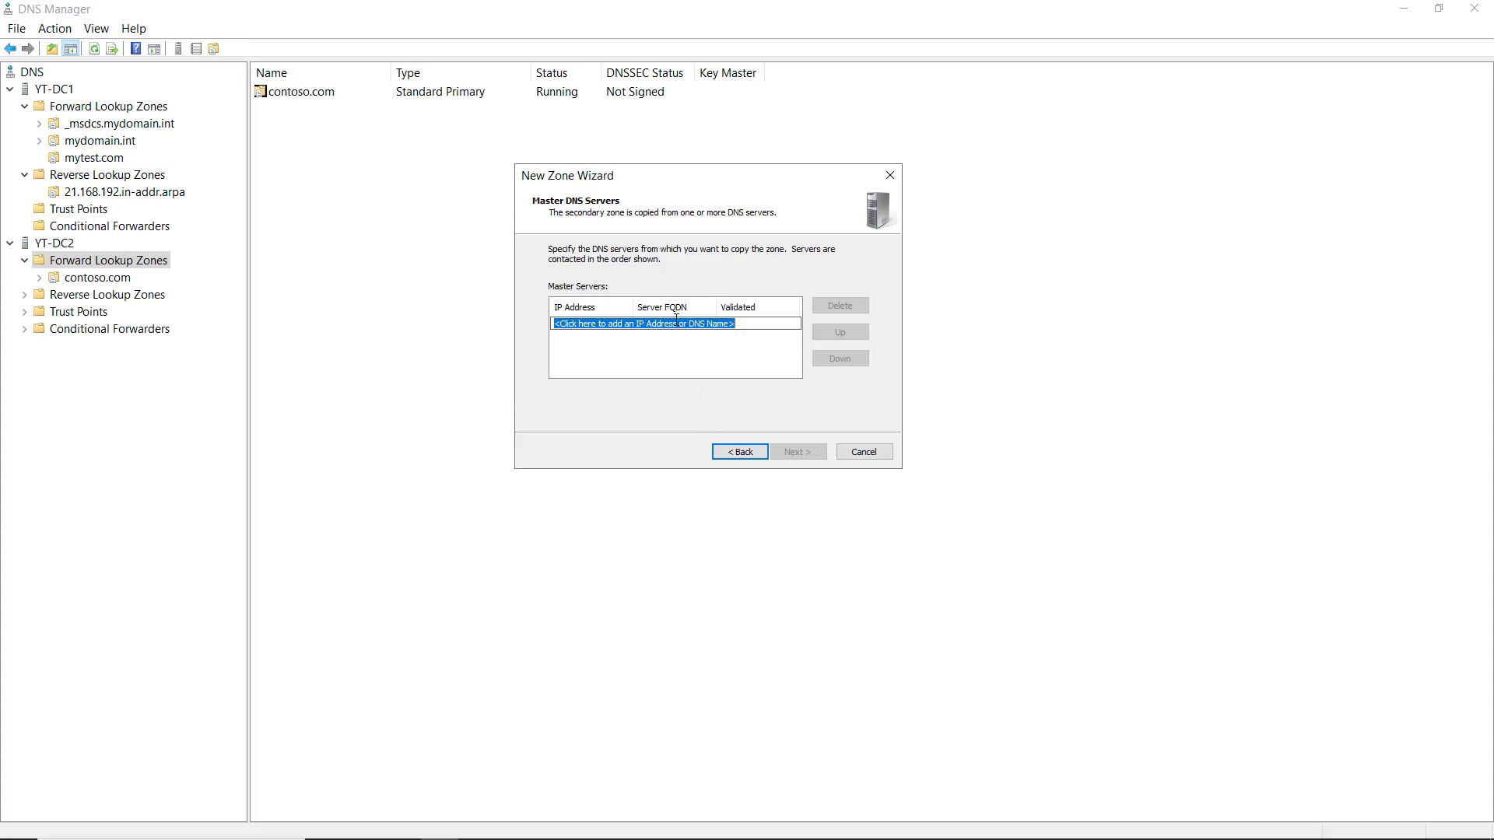
{"action": "type", "text": "YT-"}
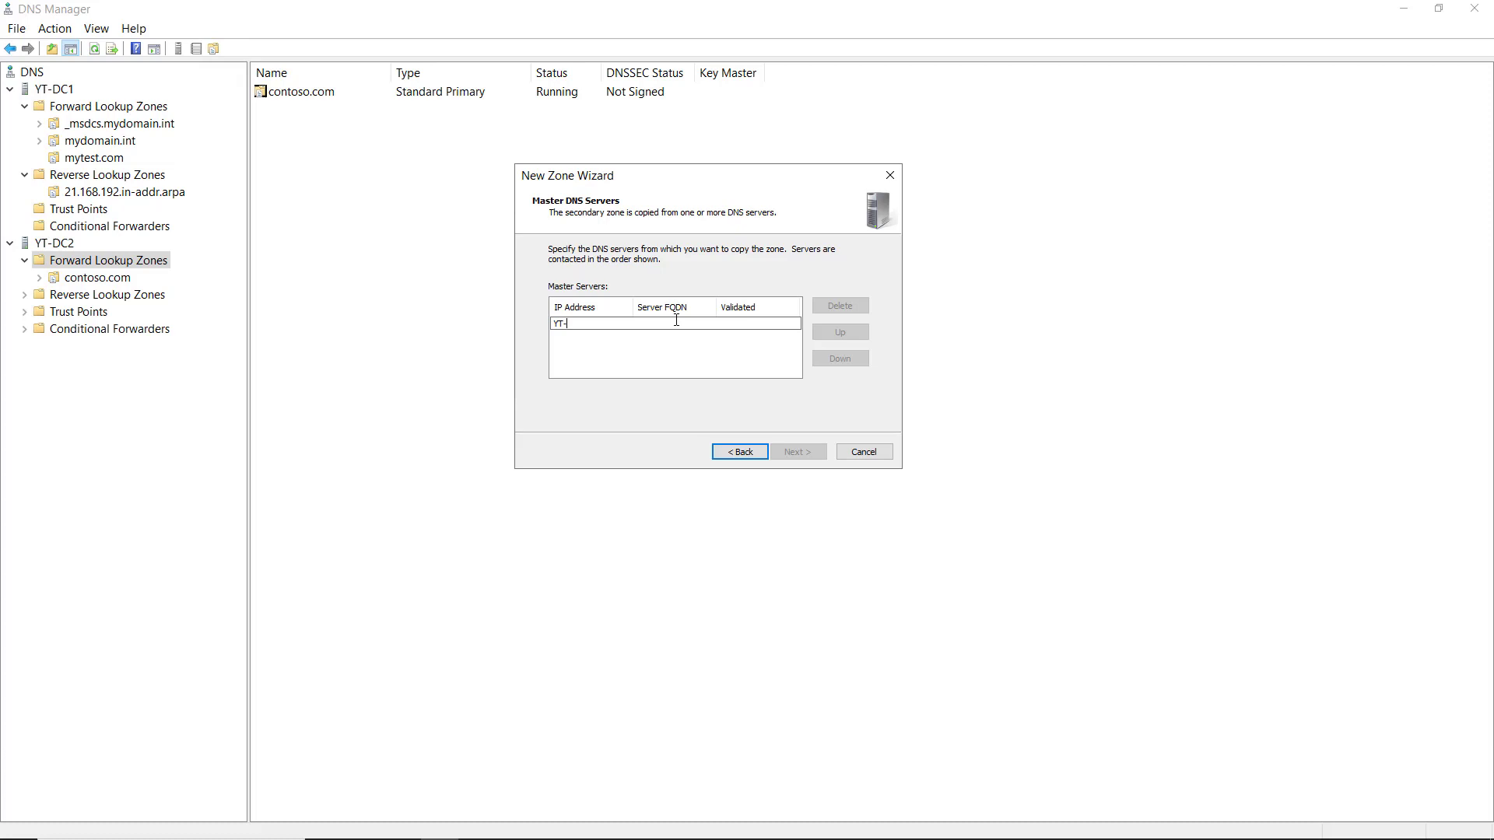
{"action": "type", "text": "DC1"}
{"action": "key", "text": "Return"}
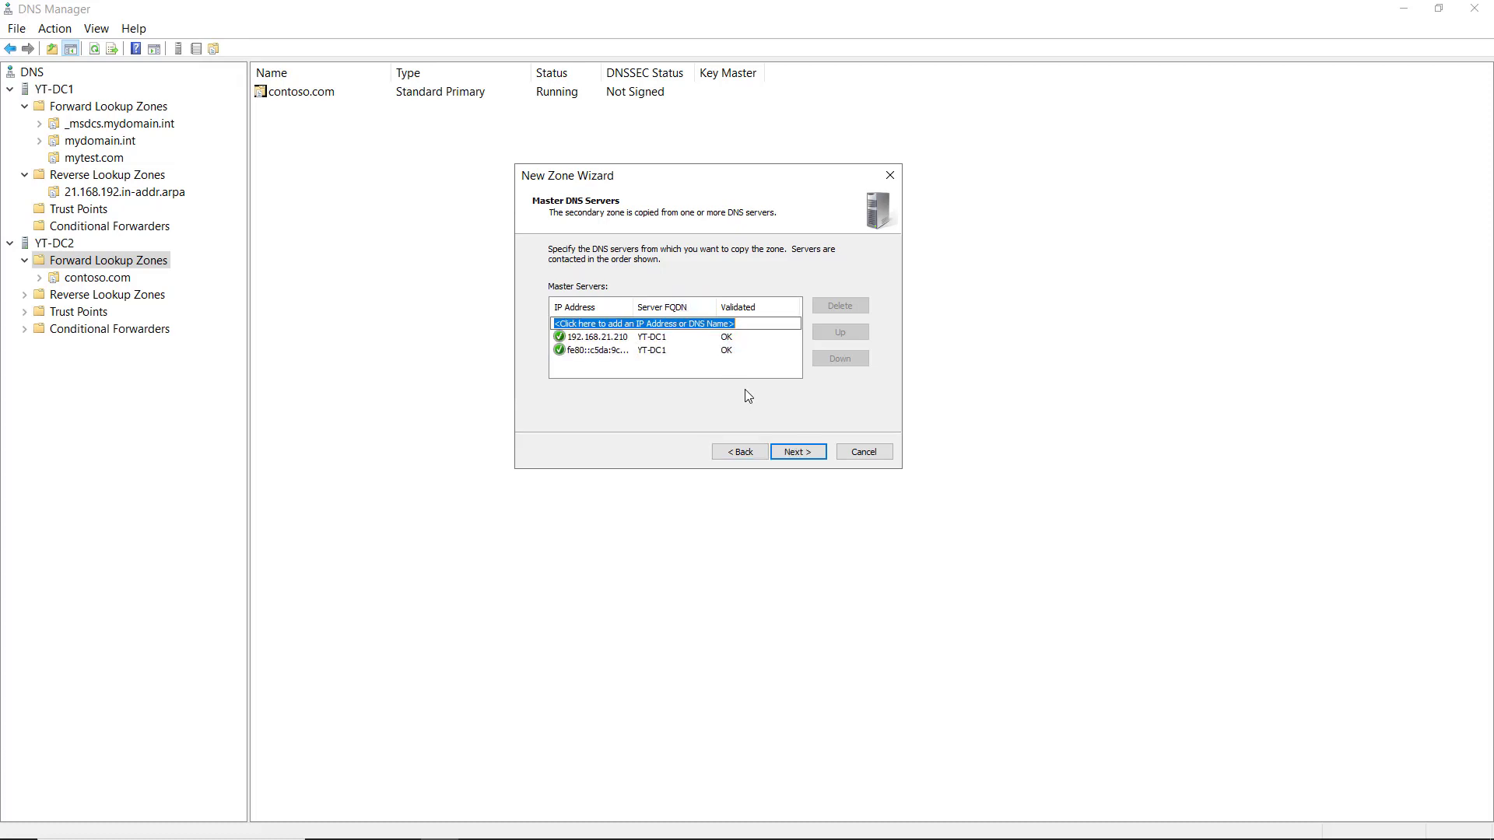
{"action": "left_click", "coordinate": [799, 452]}
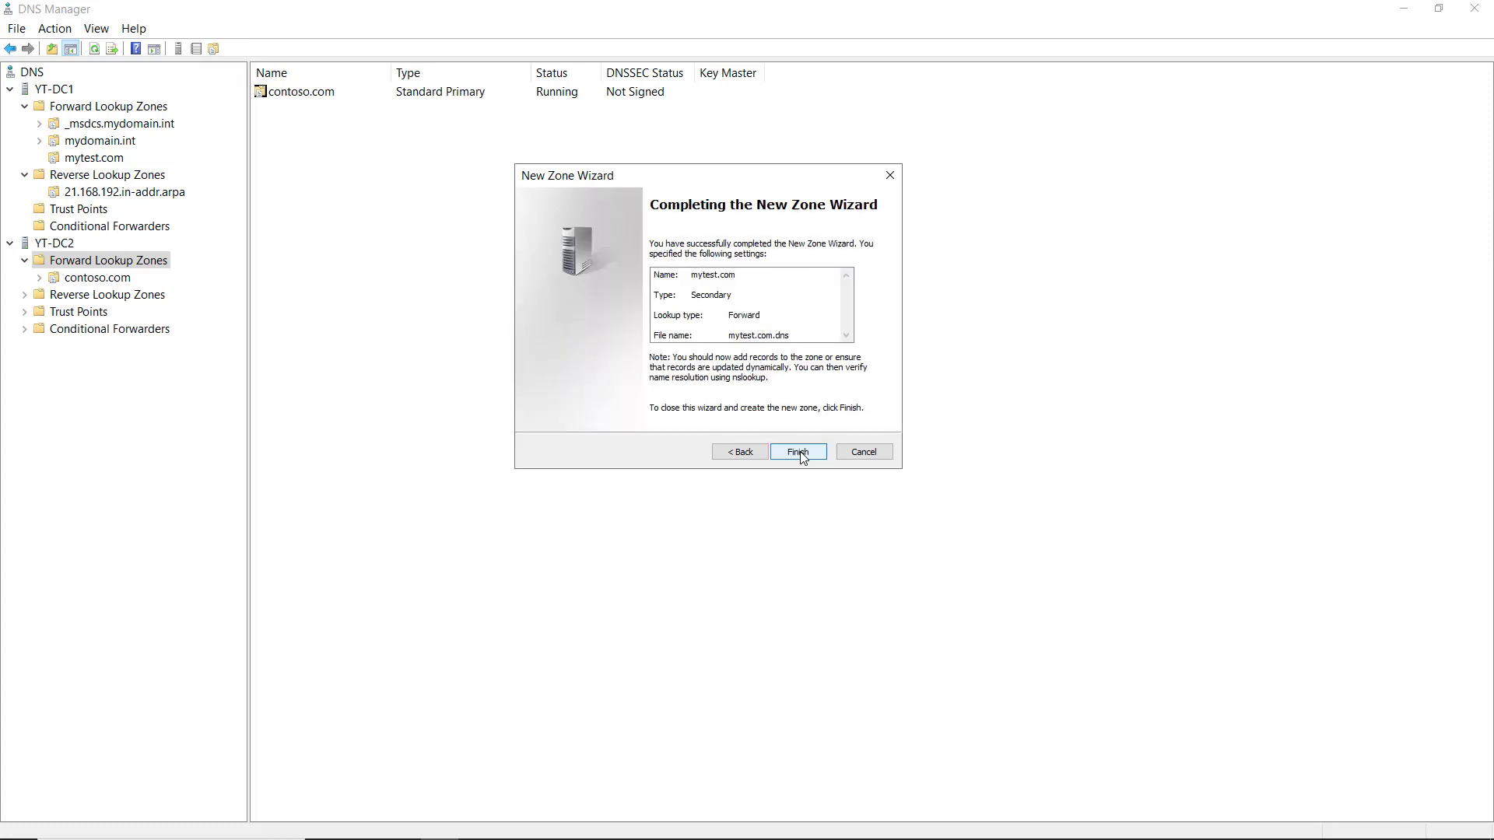
{"action": "left_click", "coordinate": [799, 453]}
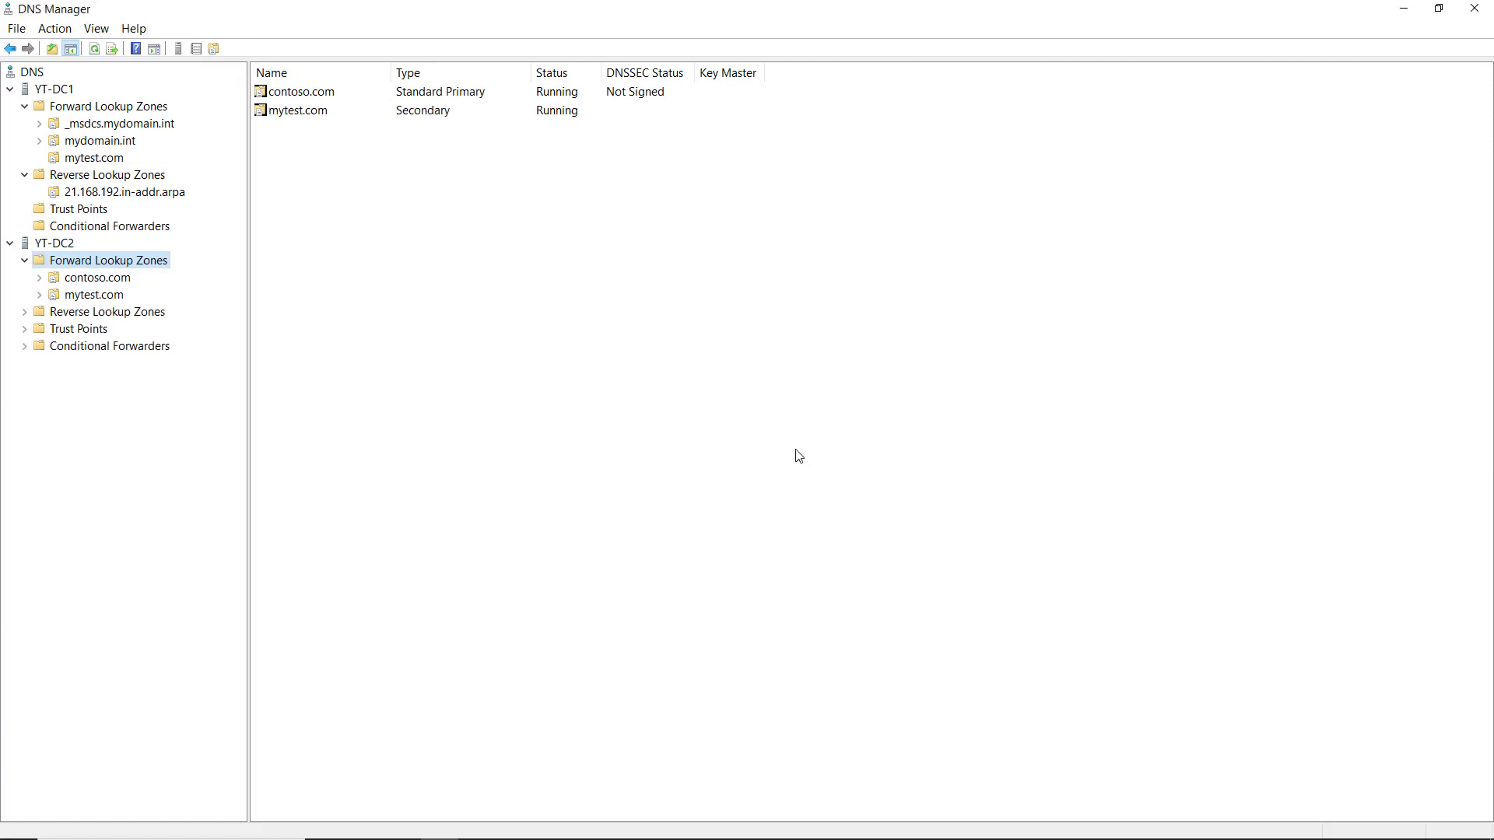
Step: Run Transfer from Master on YT-DC2's mytest.com to load the SOA, NS and test1 records
{"action": "left_click", "coordinate": [78, 160]}
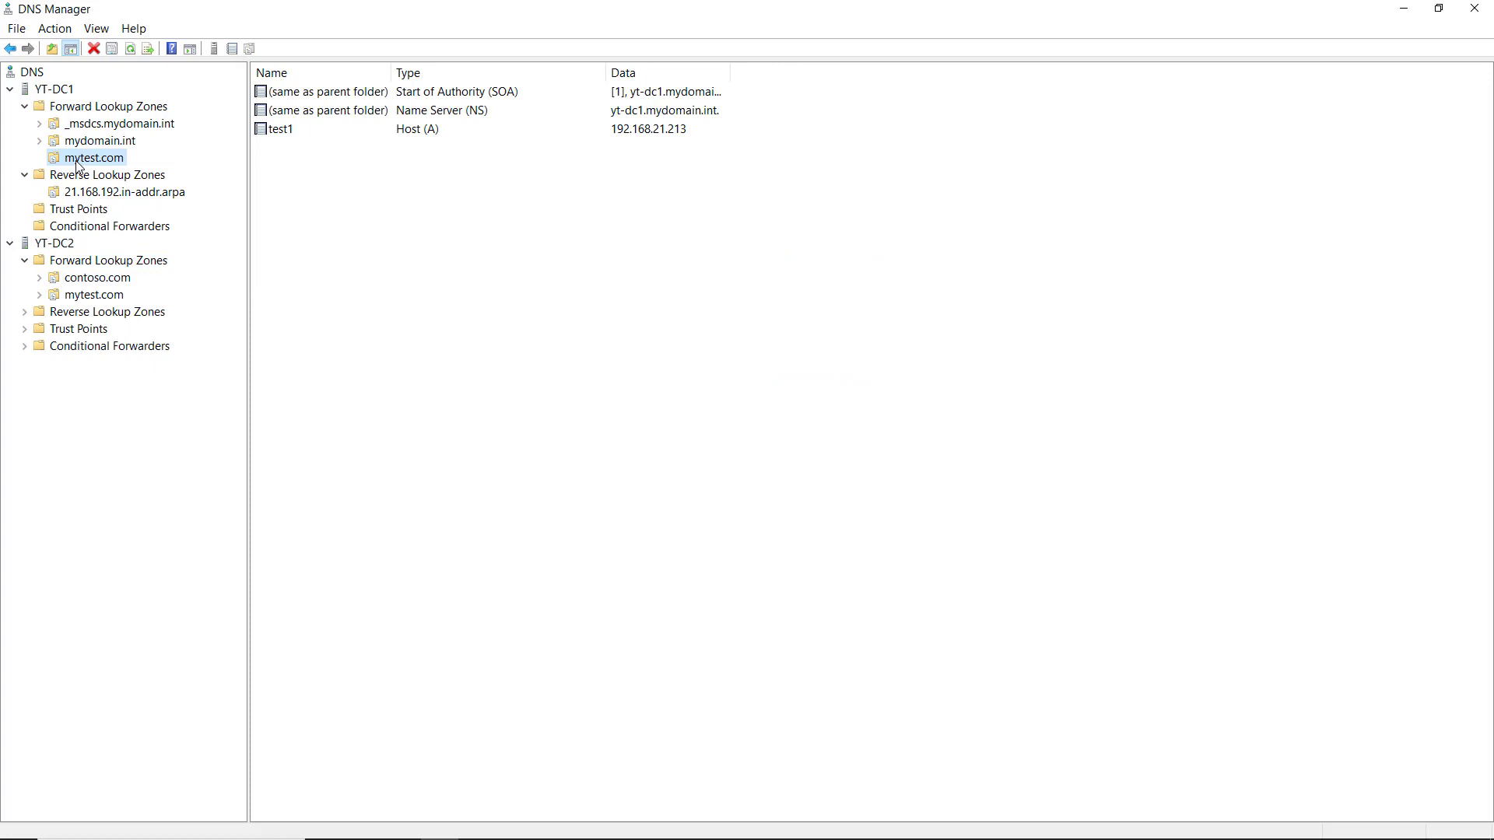
{"action": "left_click", "coordinate": [100, 302]}
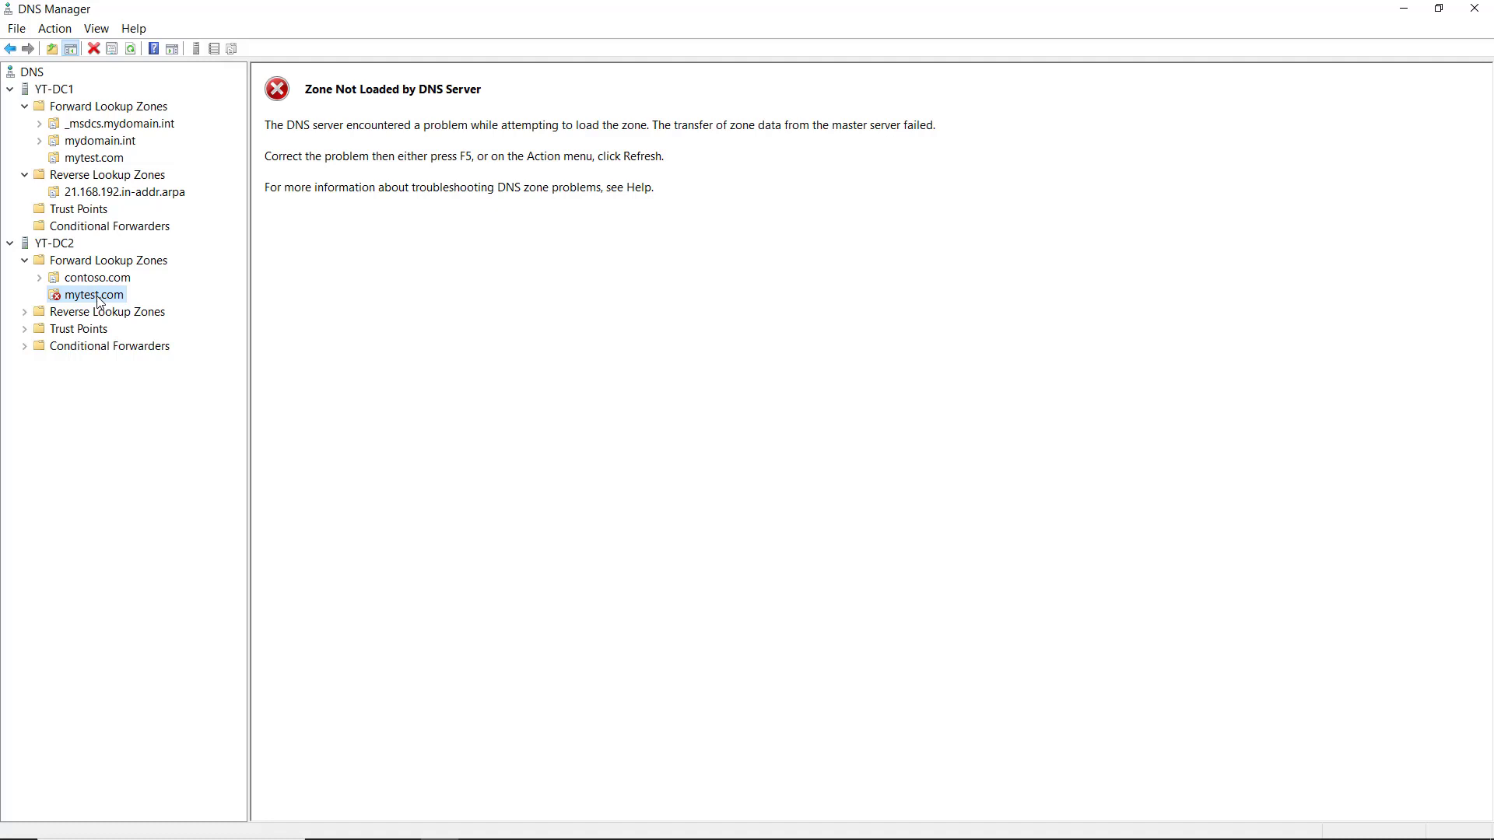
{"action": "right_click", "coordinate": [100, 302]}
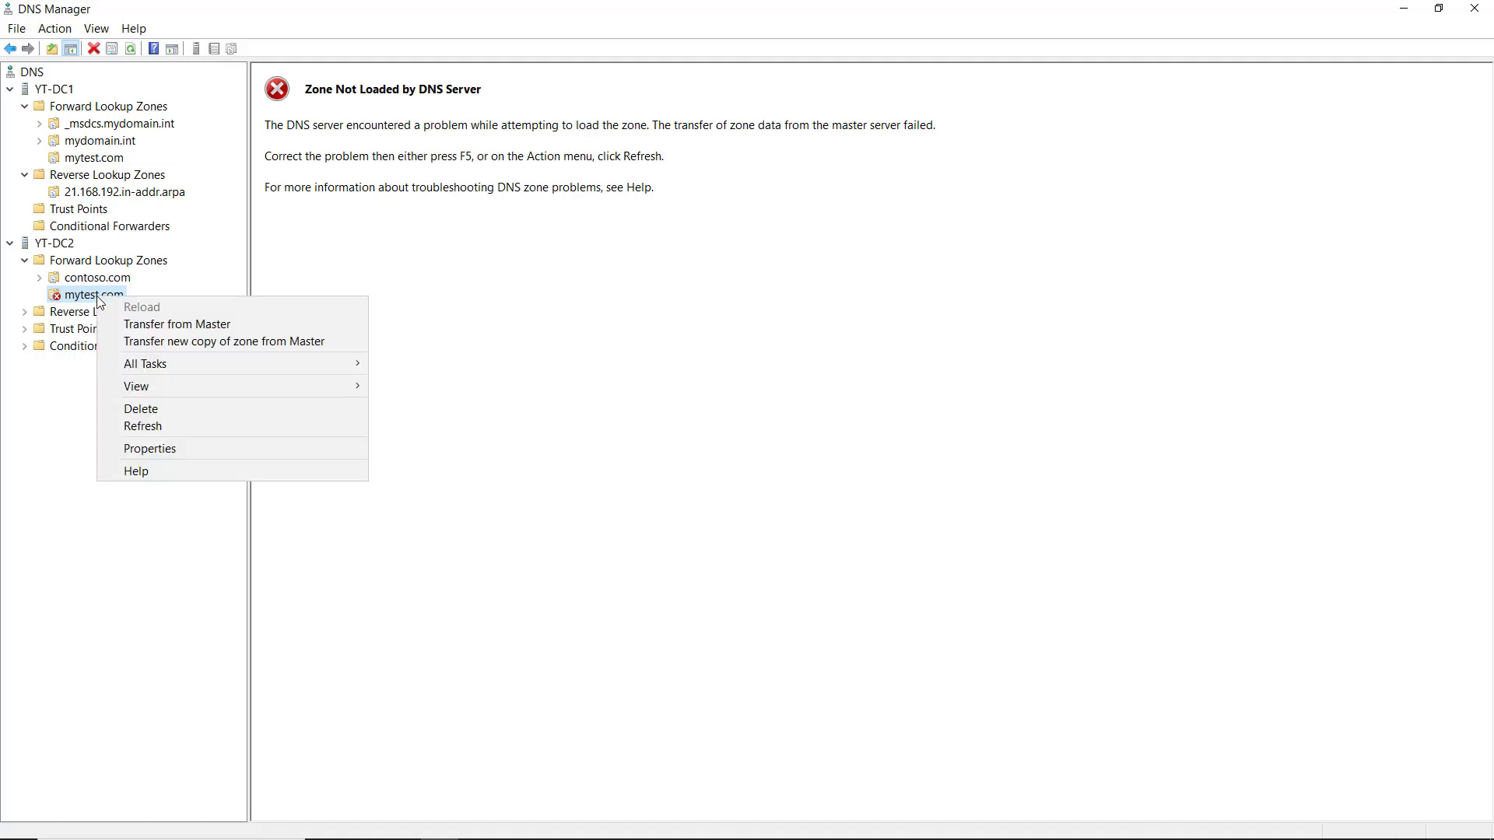
{"action": "left_click", "coordinate": [162, 320]}
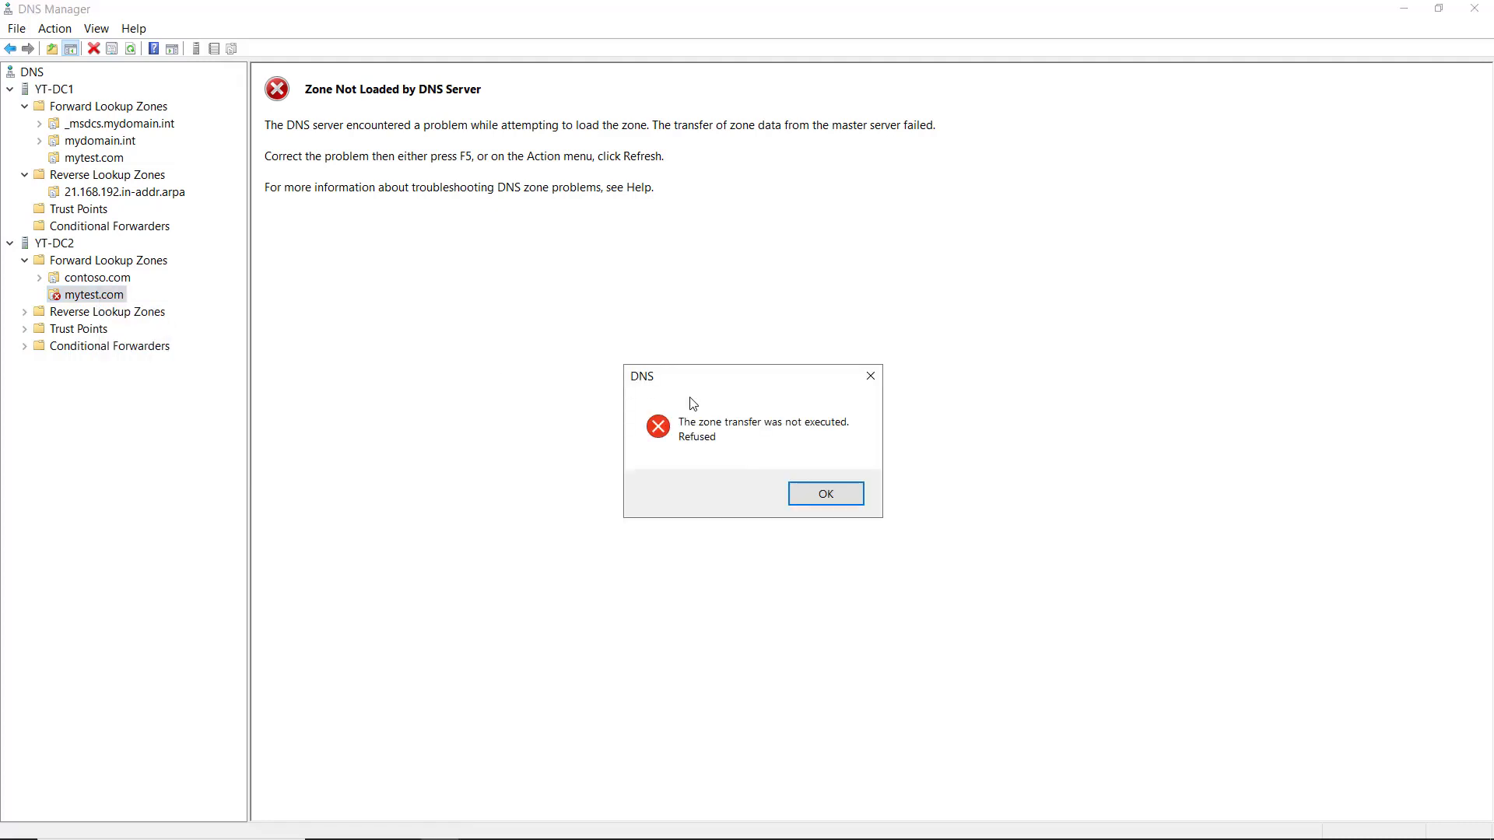
{"action": "key", "text": "Return"}
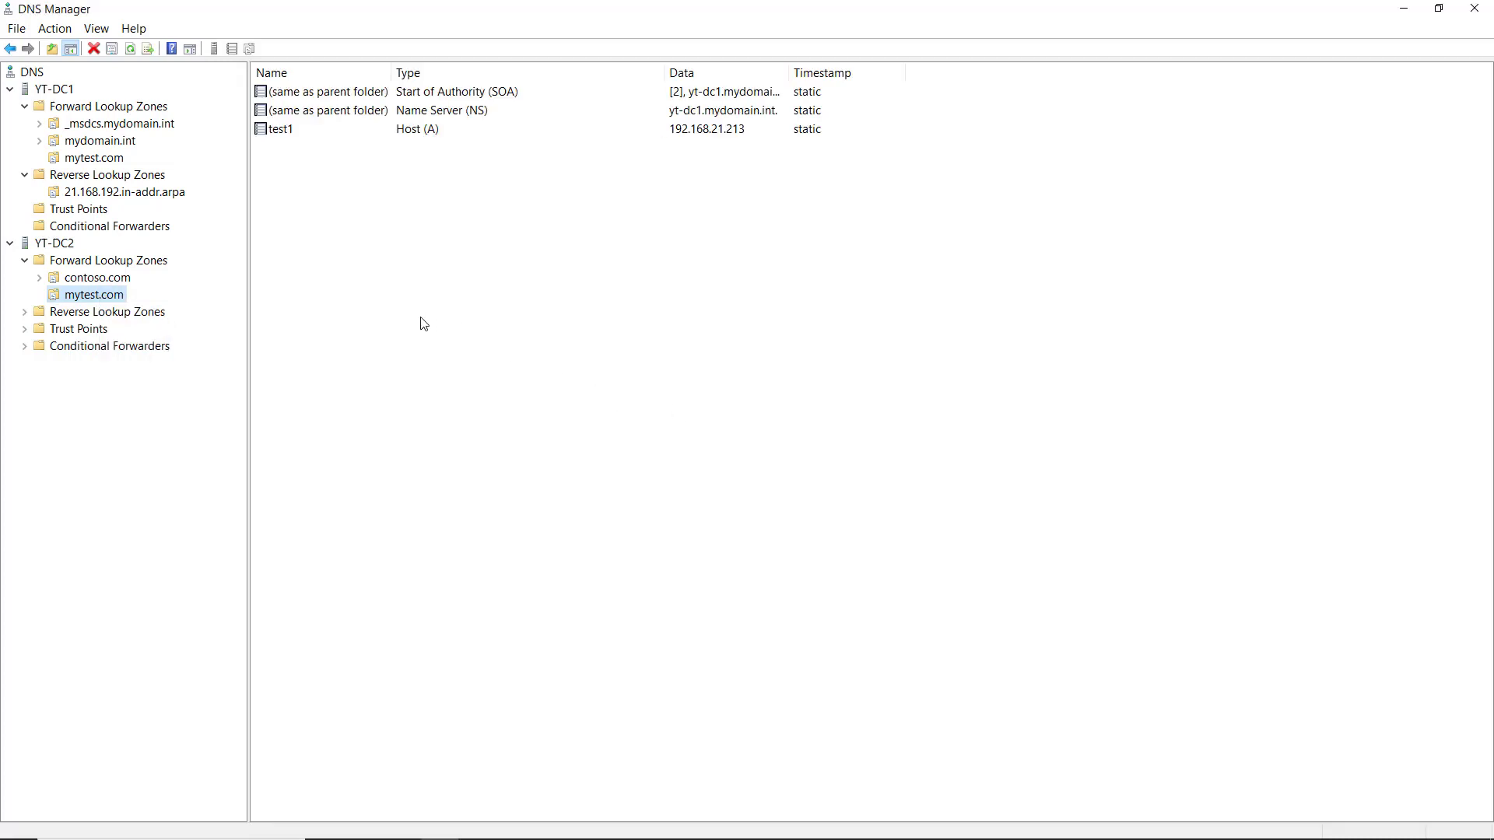
{"action": "left_click", "coordinate": [412, 300]}
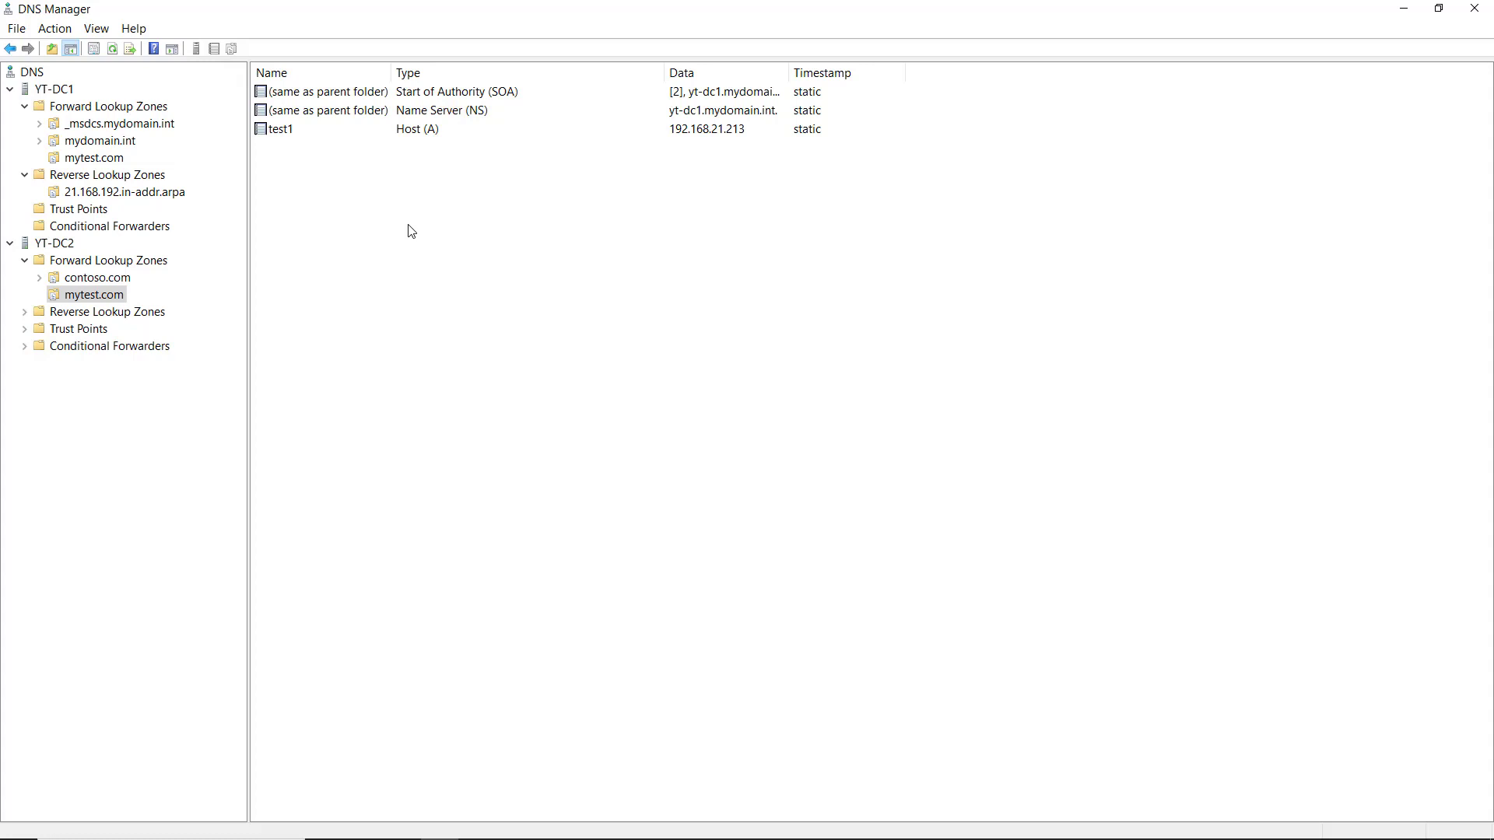
Step: Add host record test2 pointing to 192.168.21.214 in YT-DC1's mytest.com zone
{"action": "right_click", "coordinate": [502, 213]}
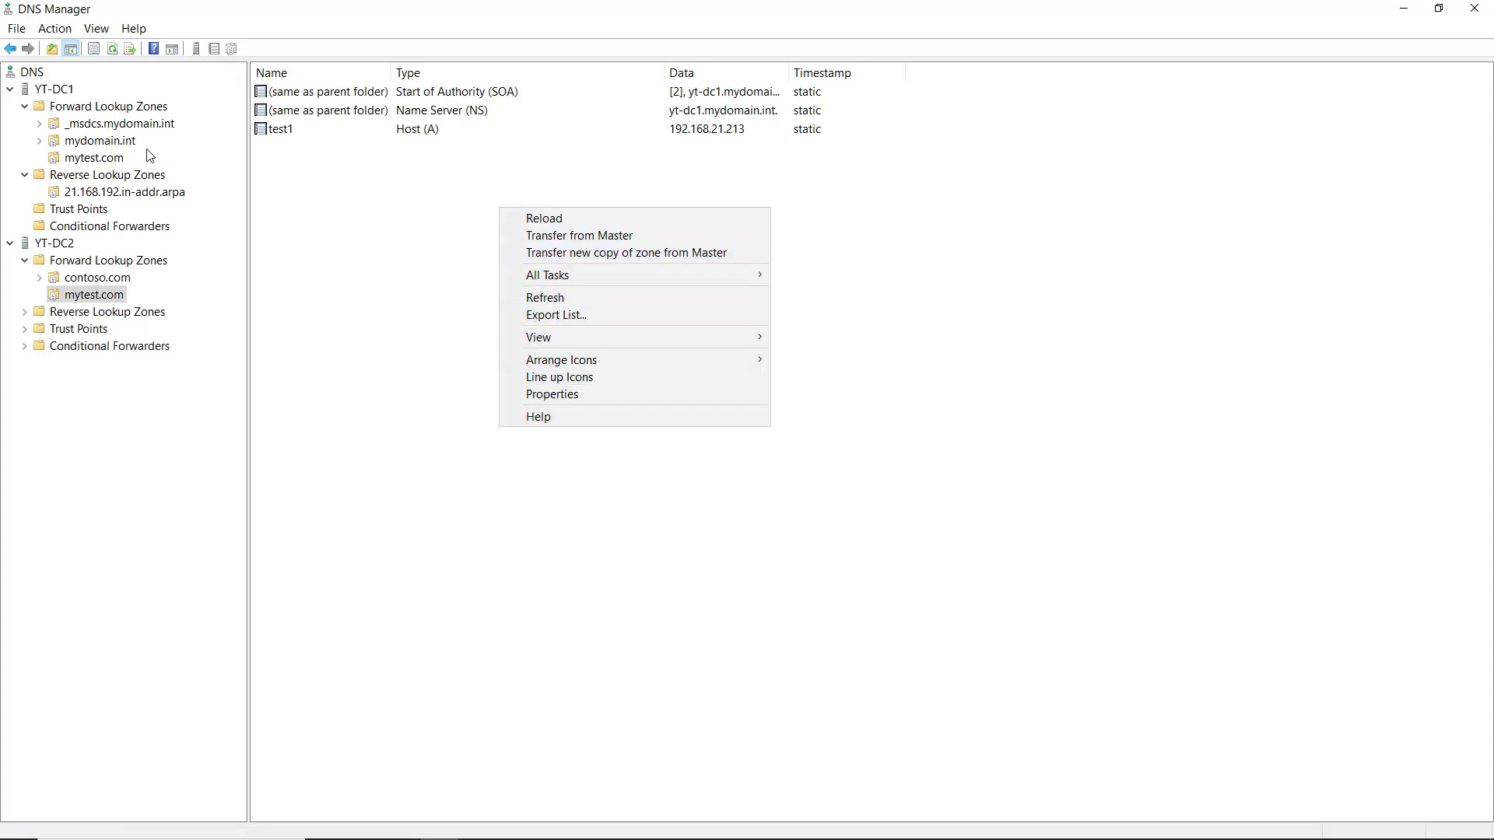
{"action": "left_click", "coordinate": [115, 160]}
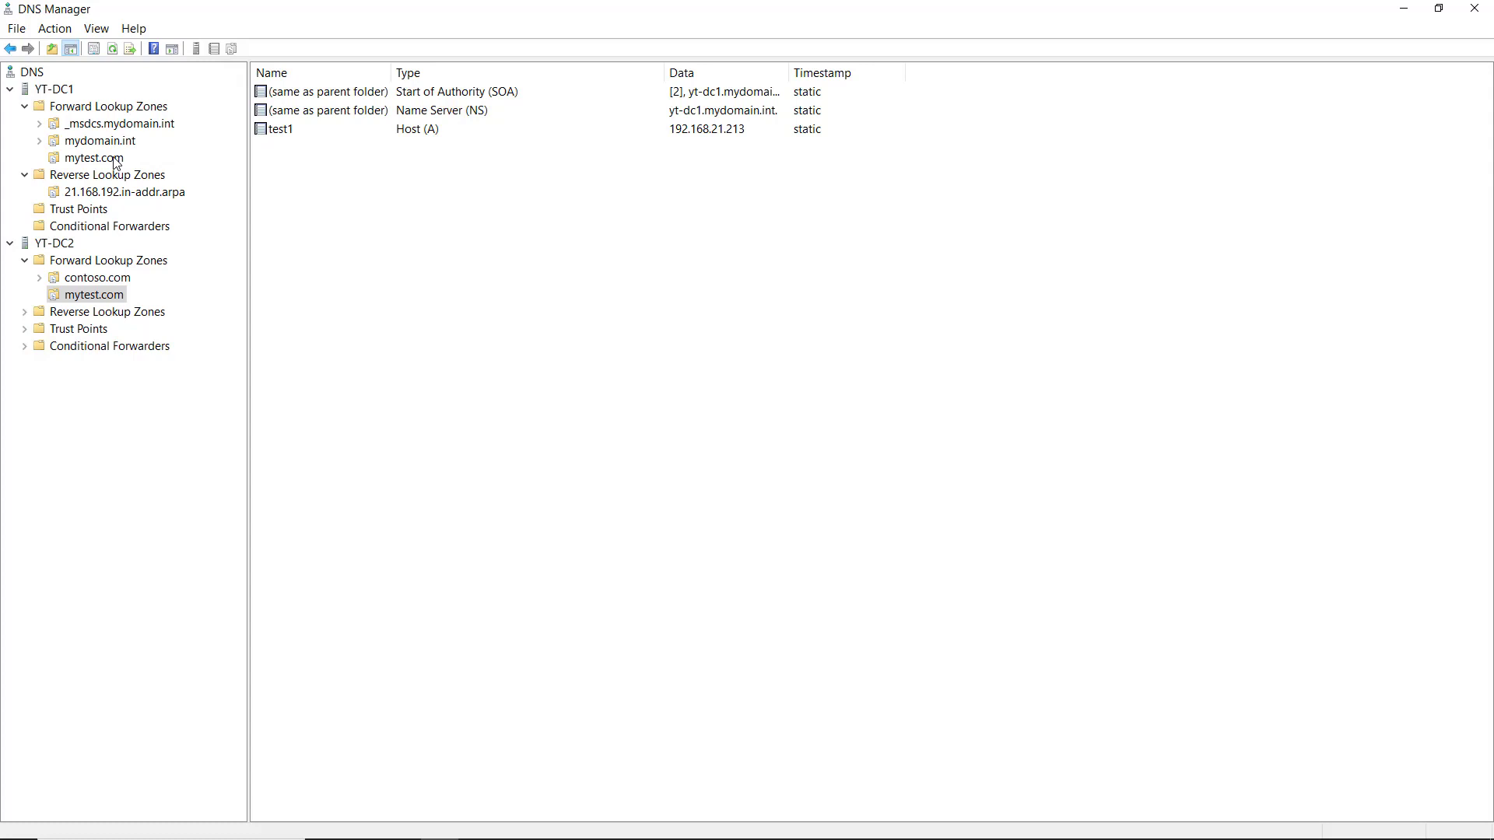
{"action": "right_click", "coordinate": [398, 184]}
{"action": "left_click", "coordinate": [471, 227]}
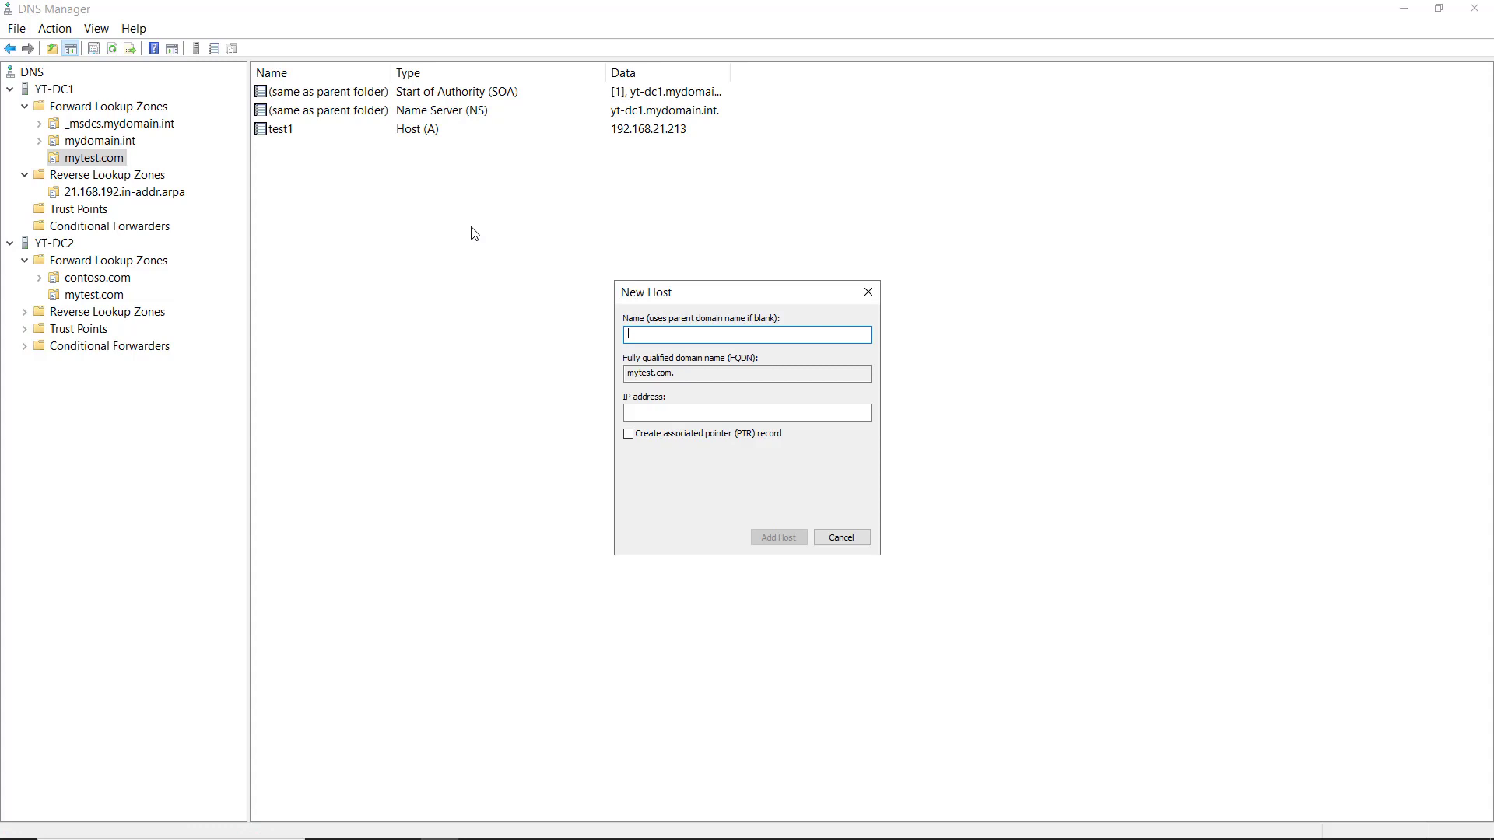
{"action": "type", "text": "test2"}
{"action": "left_click", "coordinate": [709, 407]}
{"action": "type", "text": "192."}
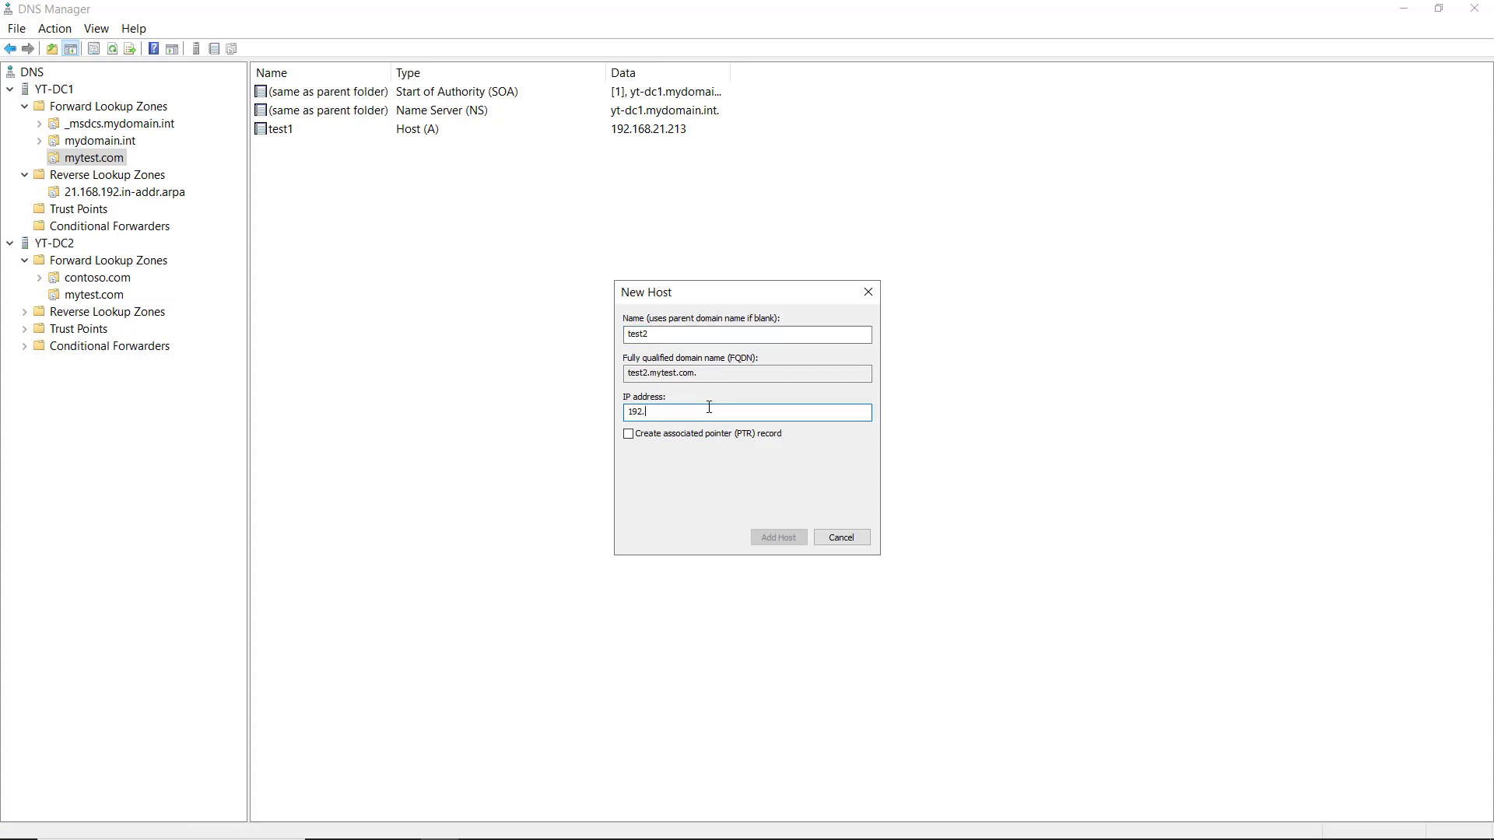
{"action": "type", "text": "168.21.21"}
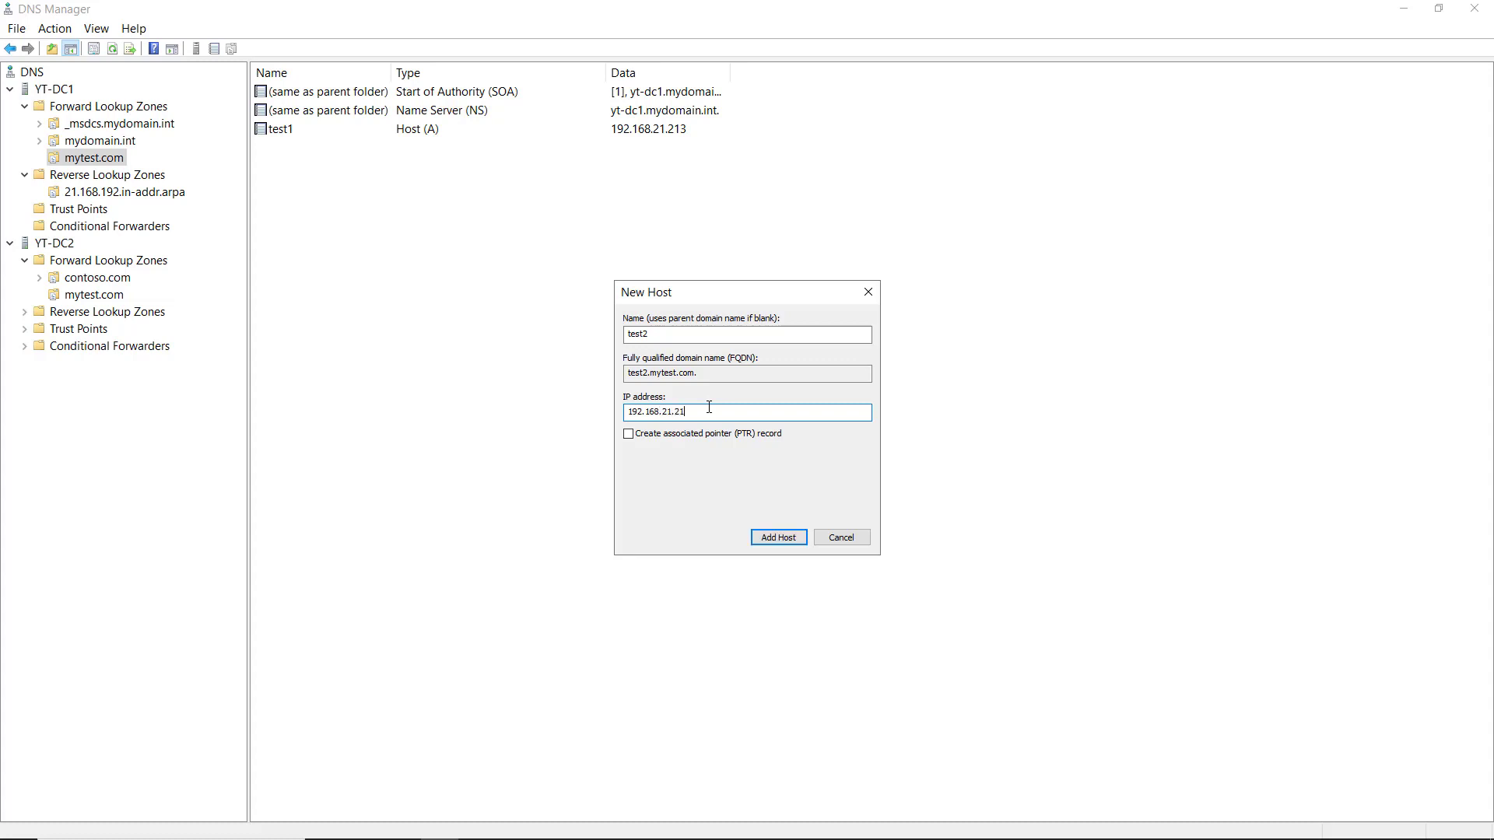
{"action": "type", "text": "4"}
{"action": "left_click", "coordinate": [774, 536]}
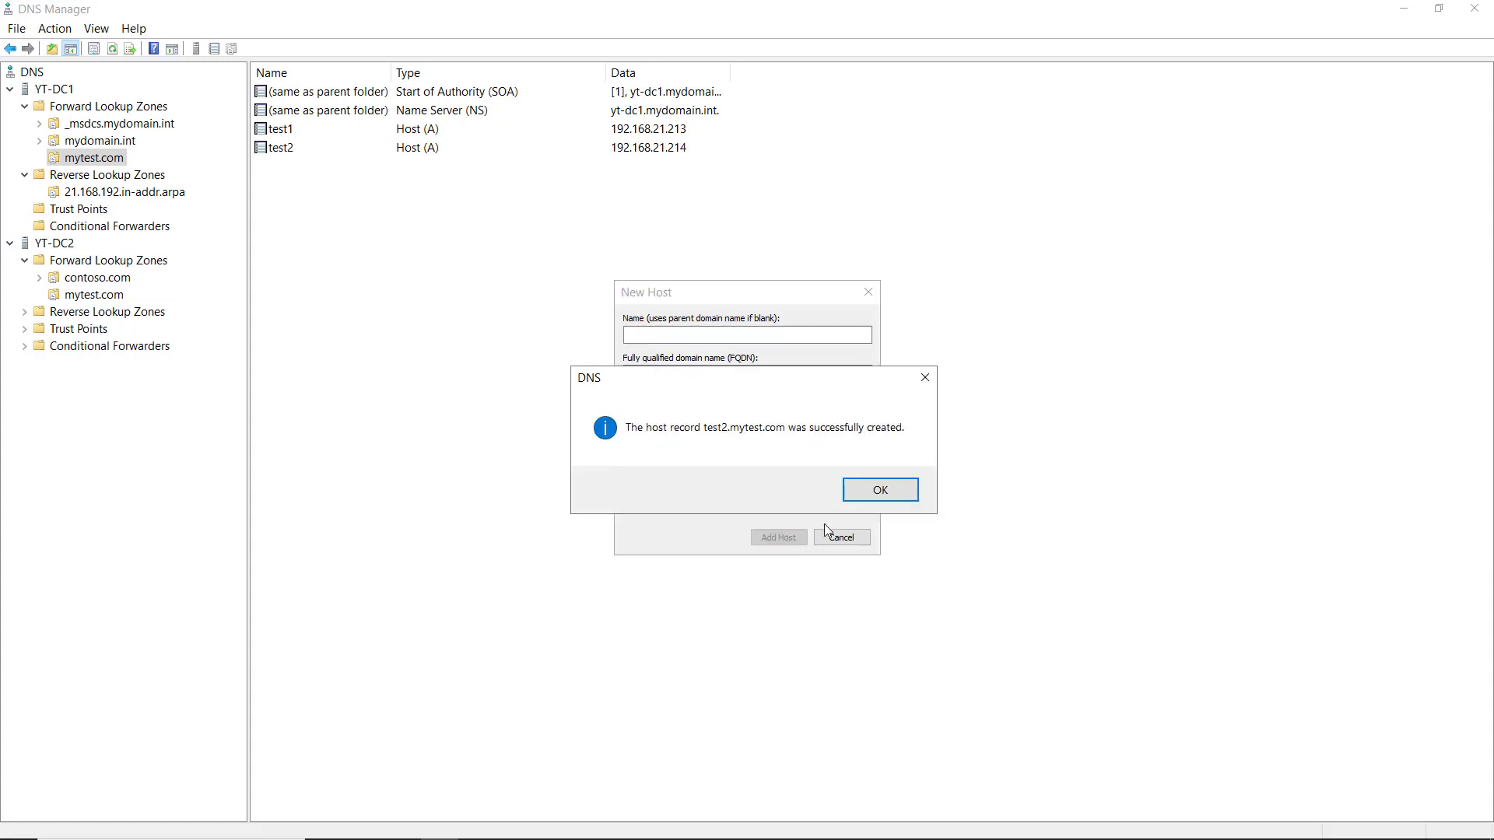
{"action": "left_click", "coordinate": [879, 490]}
Step: Refresh YT-DC2's mytest.com zone with F5 so test2 at 192.168.21.214 appears
{"action": "left_click", "coordinate": [841, 537]}
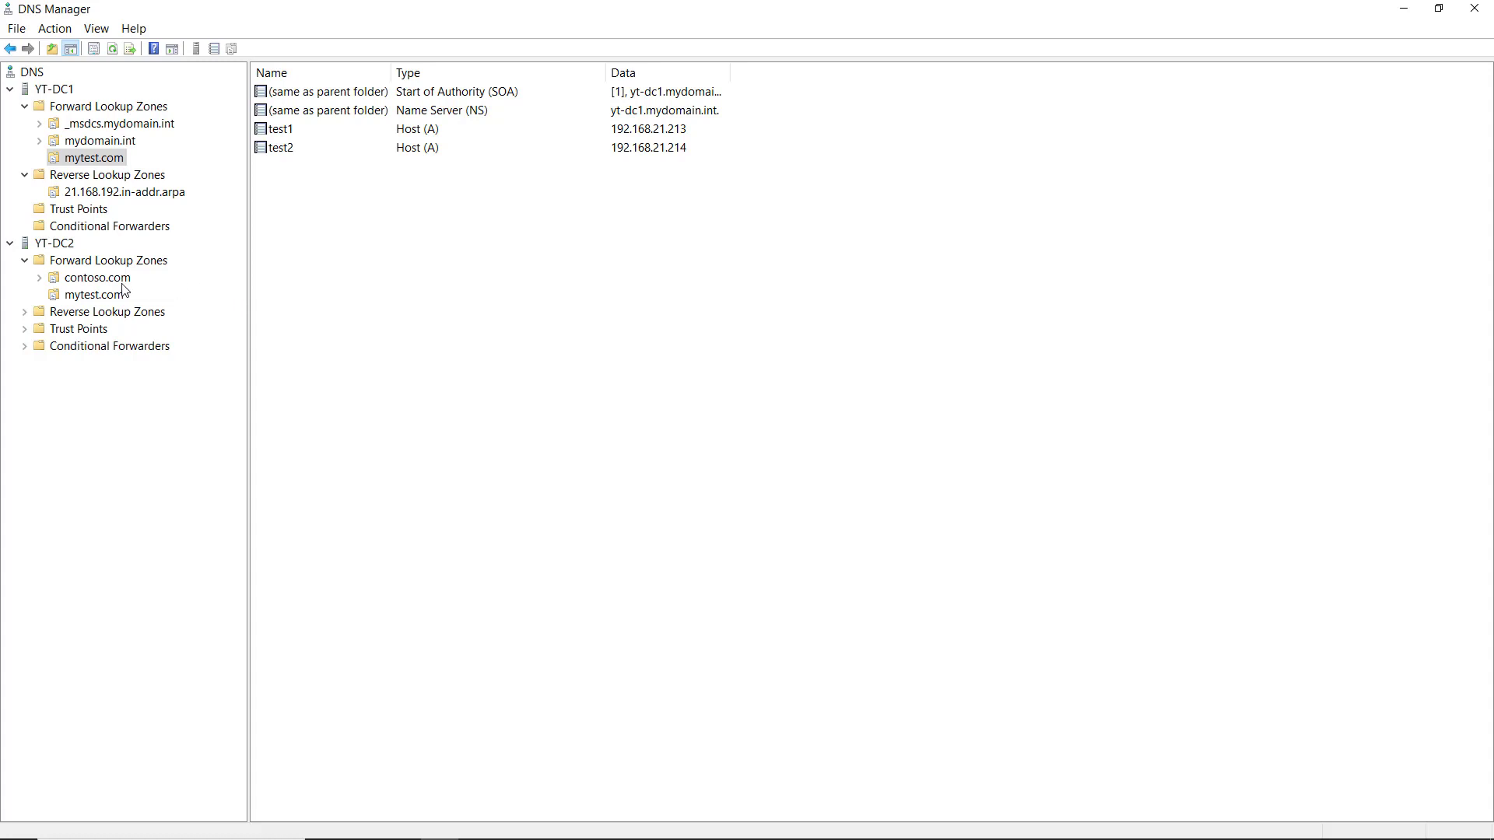
{"action": "left_click", "coordinate": [95, 295]}
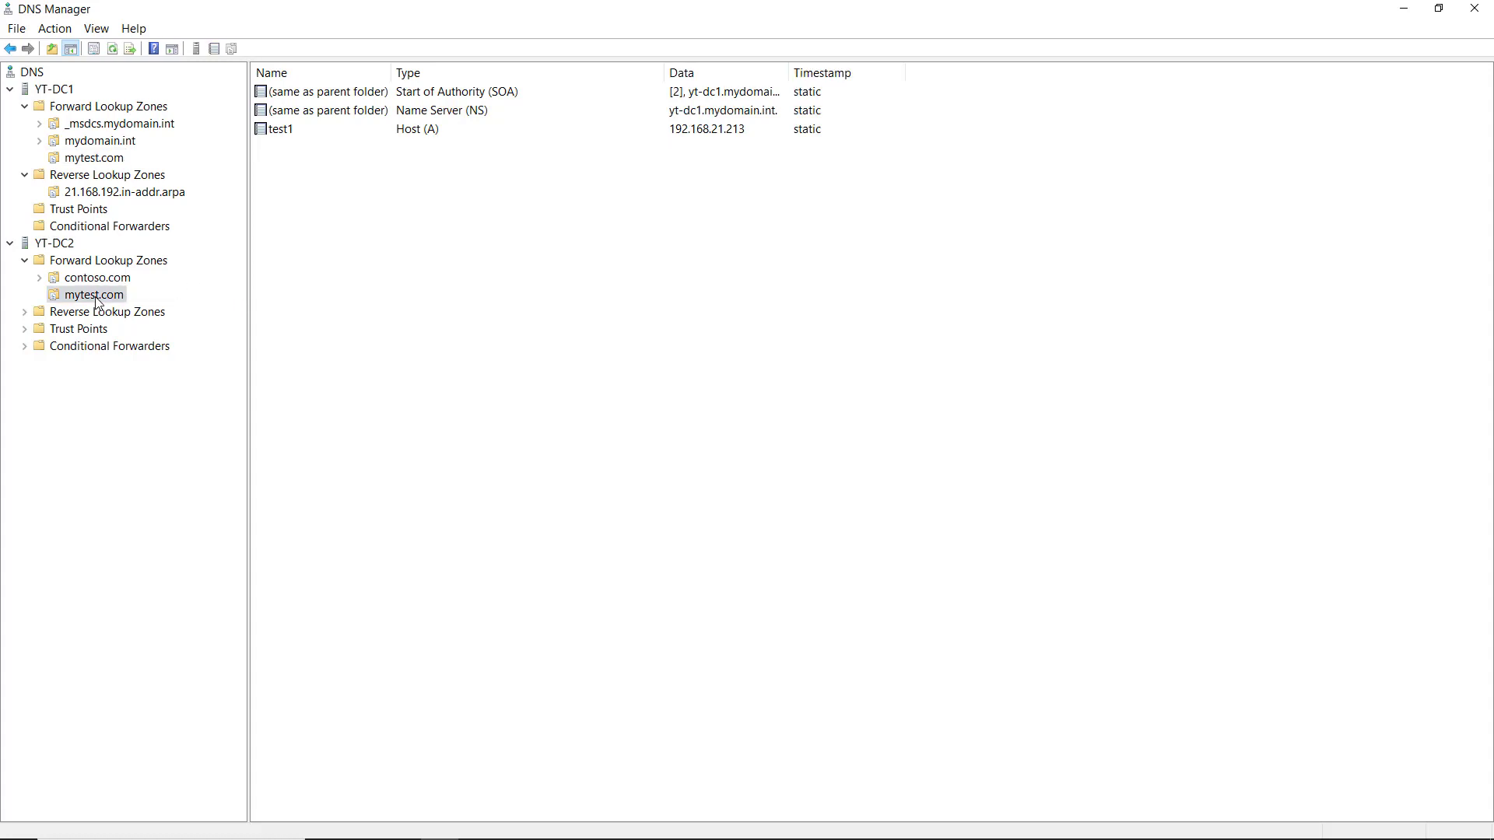
{"action": "key", "text": "F5"}
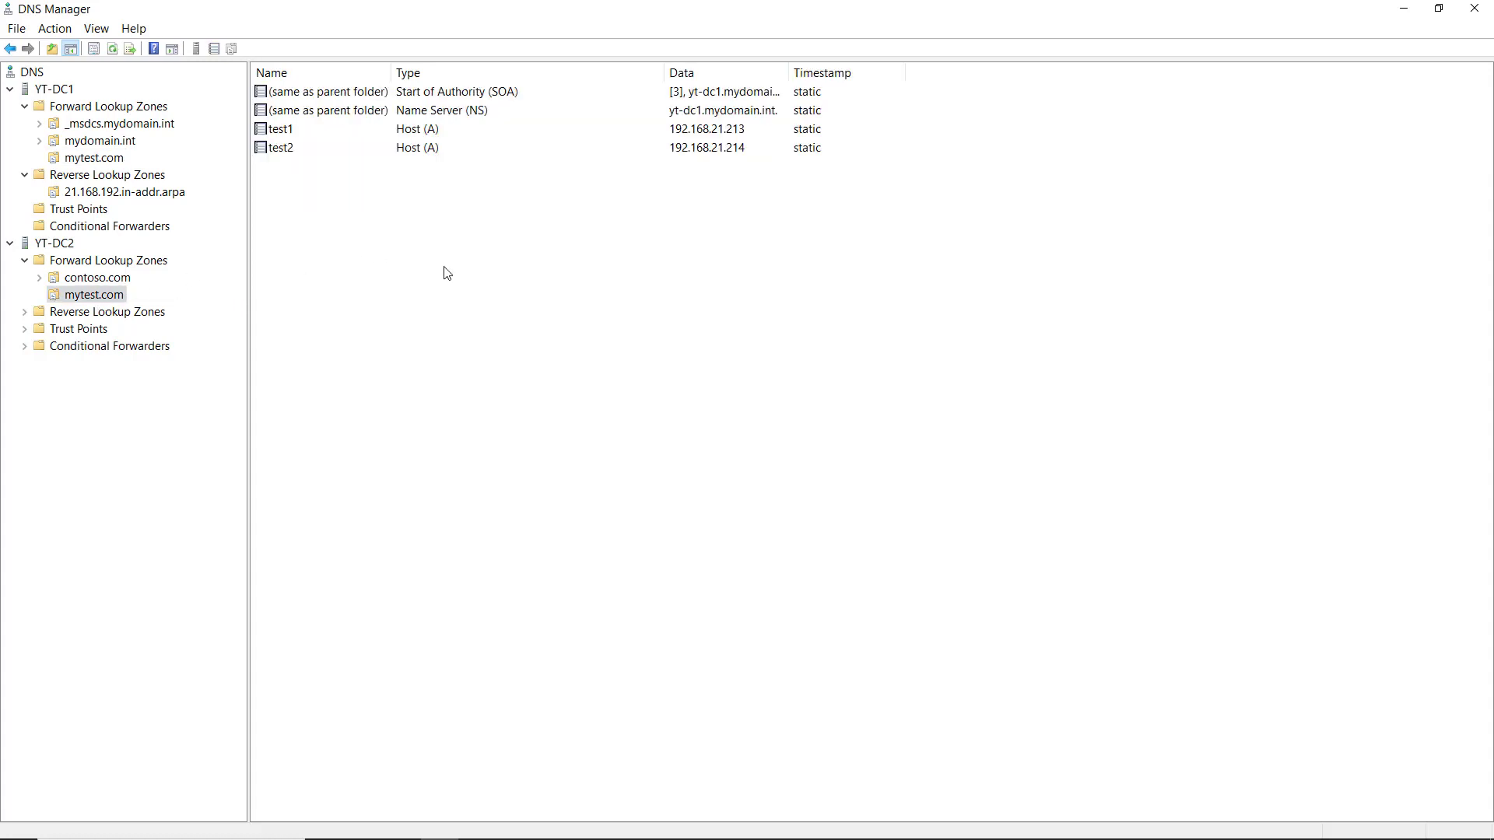
{"action": "left_click", "coordinate": [447, 273]}
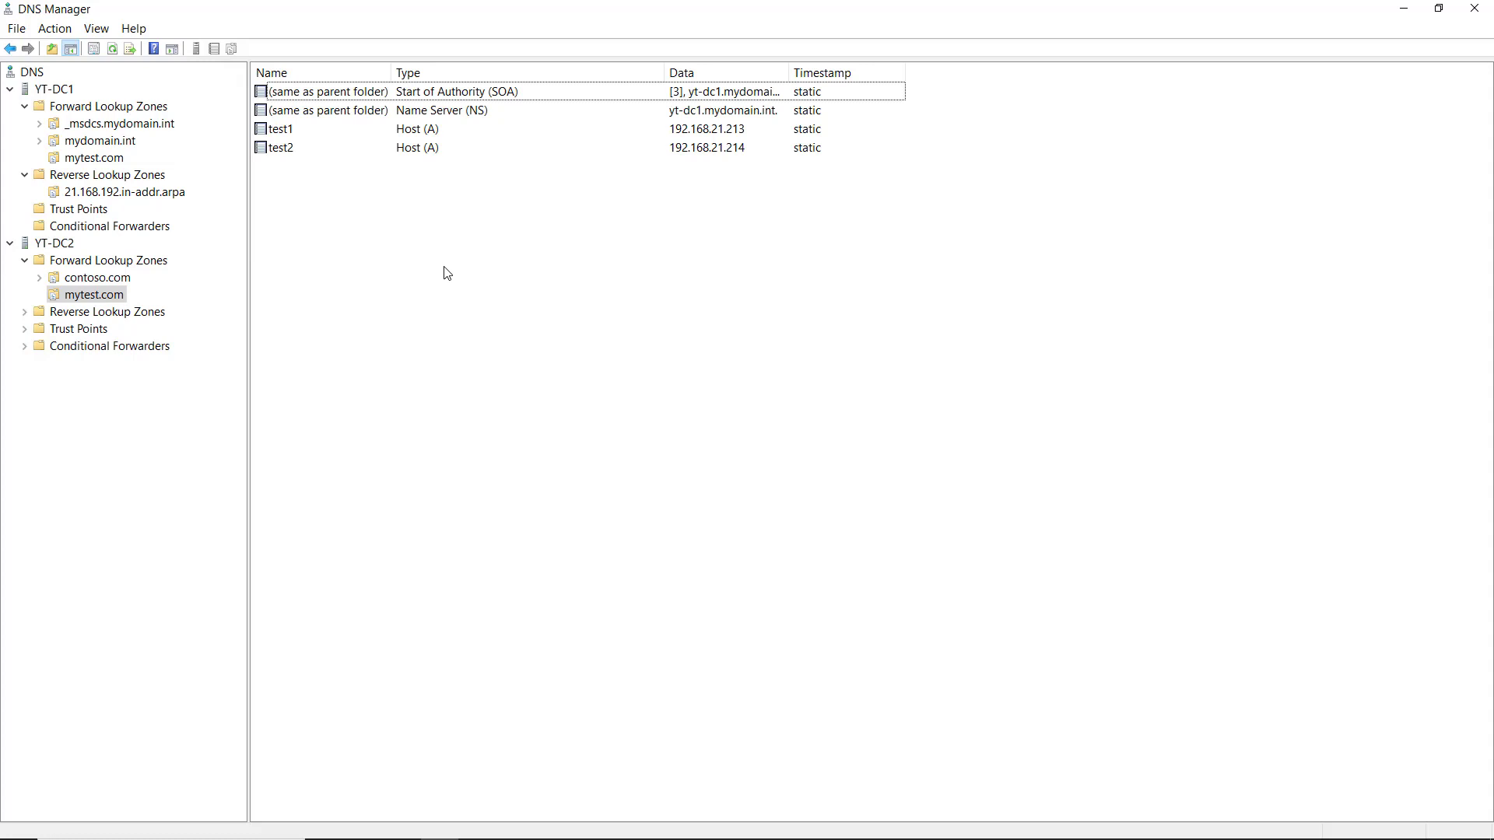